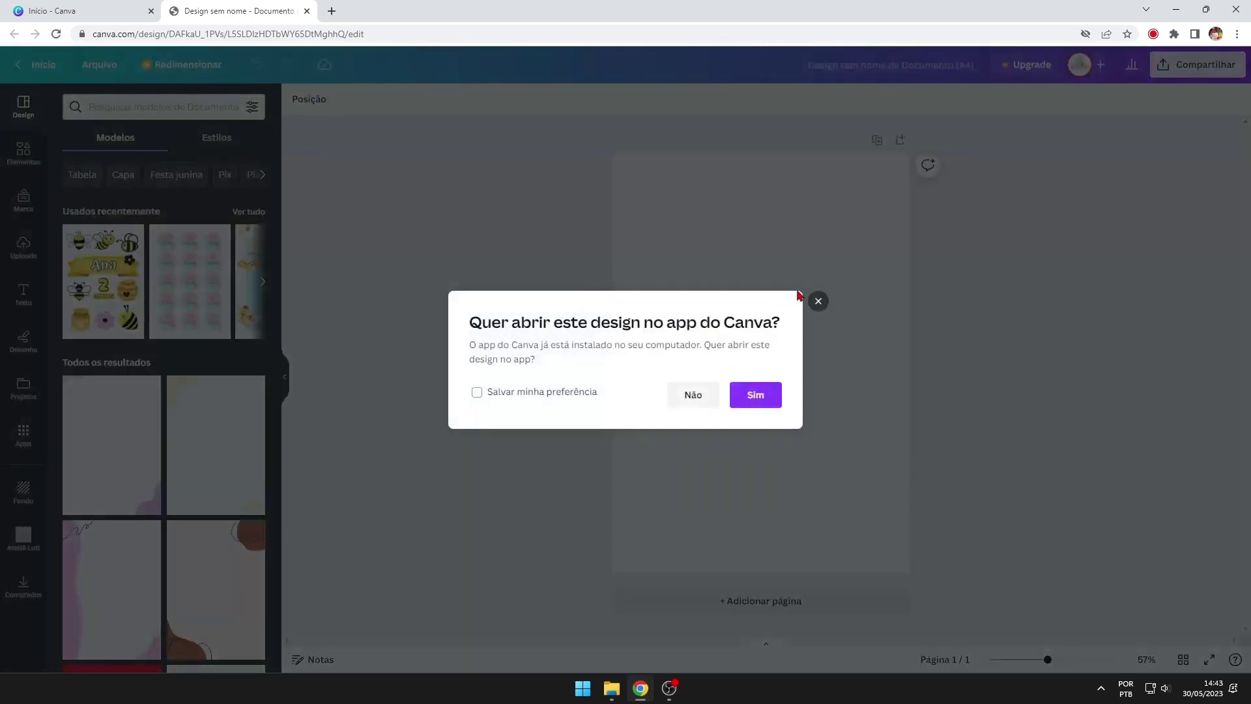
Keep the design in the browser and add a square shape to the blank A4 page.
click(694, 395)
click(772, 314)
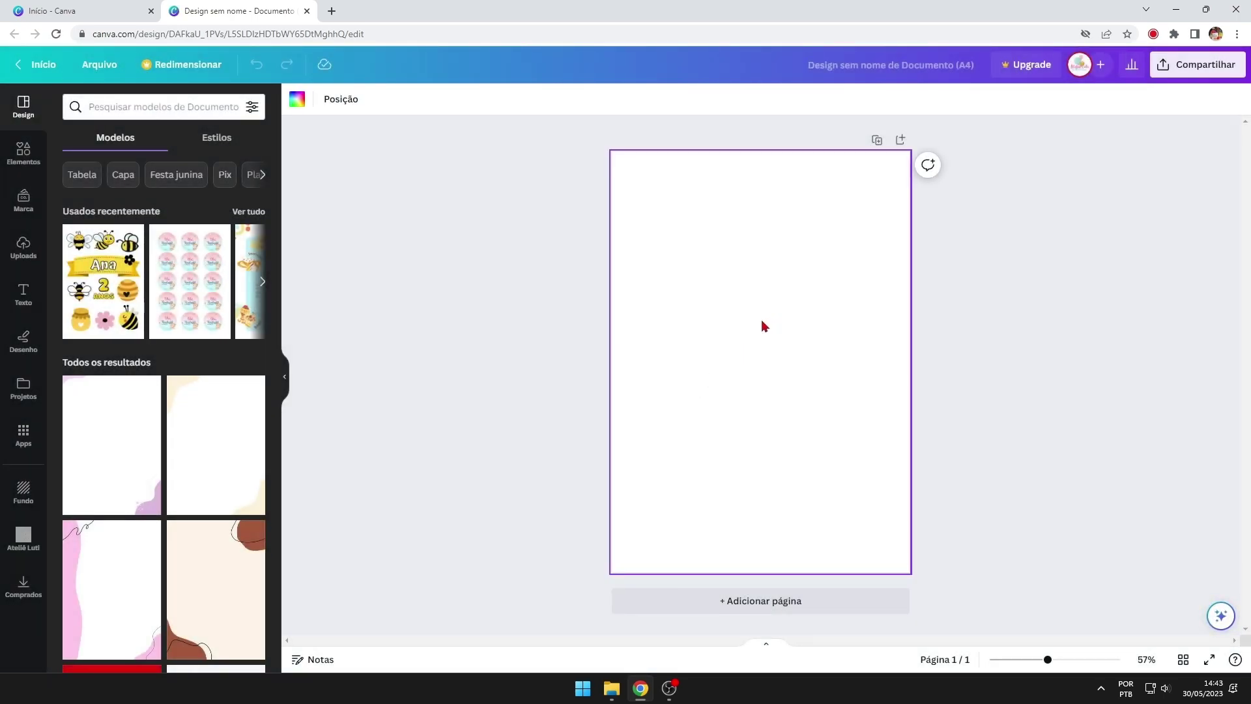
click(24, 172)
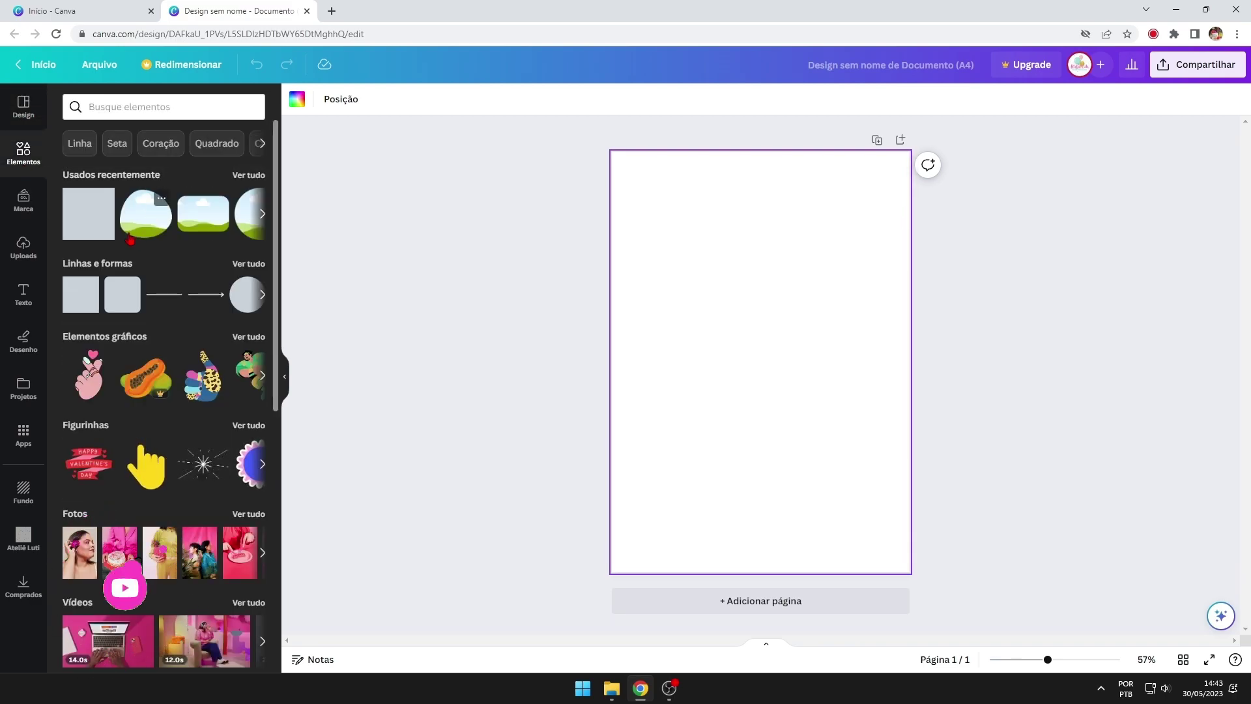
click(83, 213)
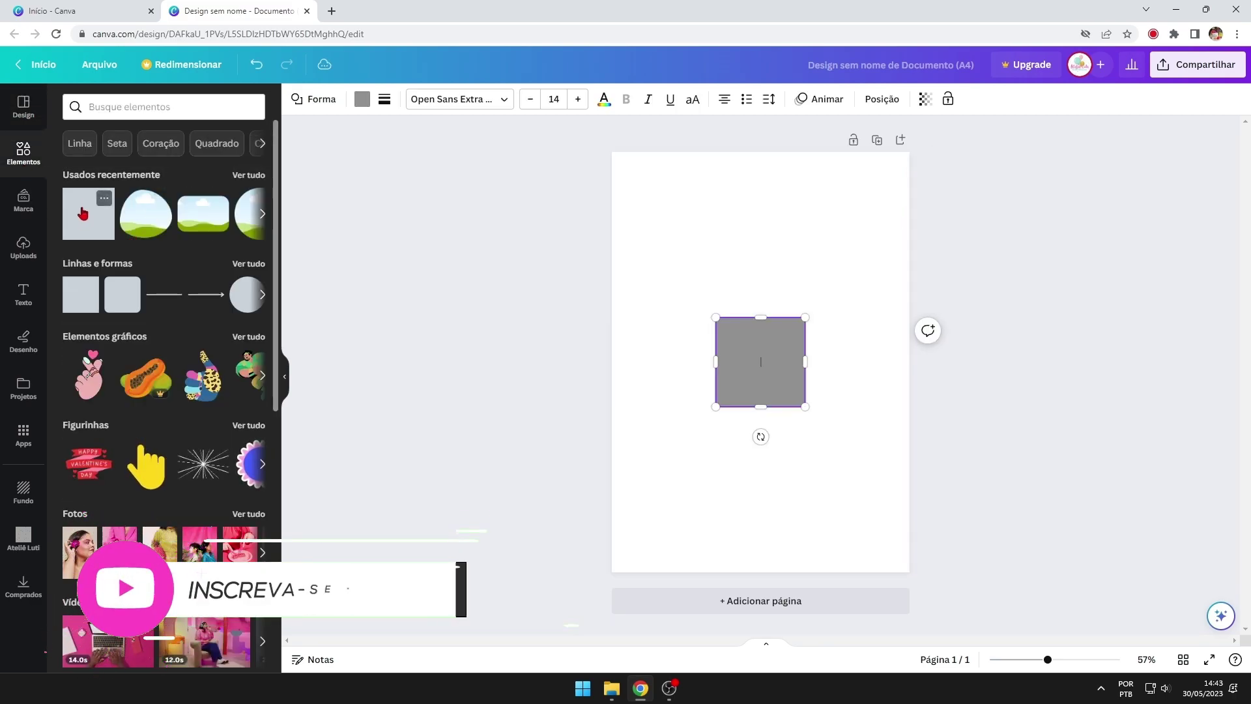
Resize the square to 68 × 68 mm with locked proportions and move it to about X 59 mm, Y 111 mm.
scroll(835, 371, up, 5)
double_click(836, 373)
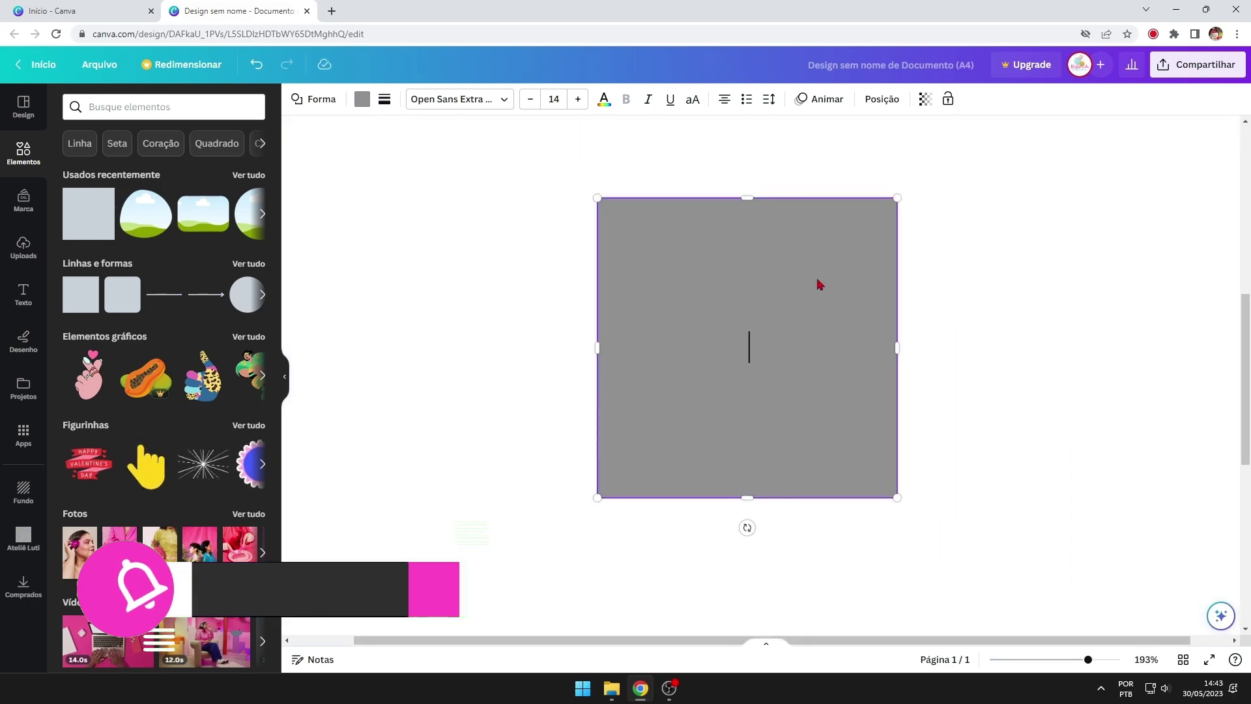
click(883, 99)
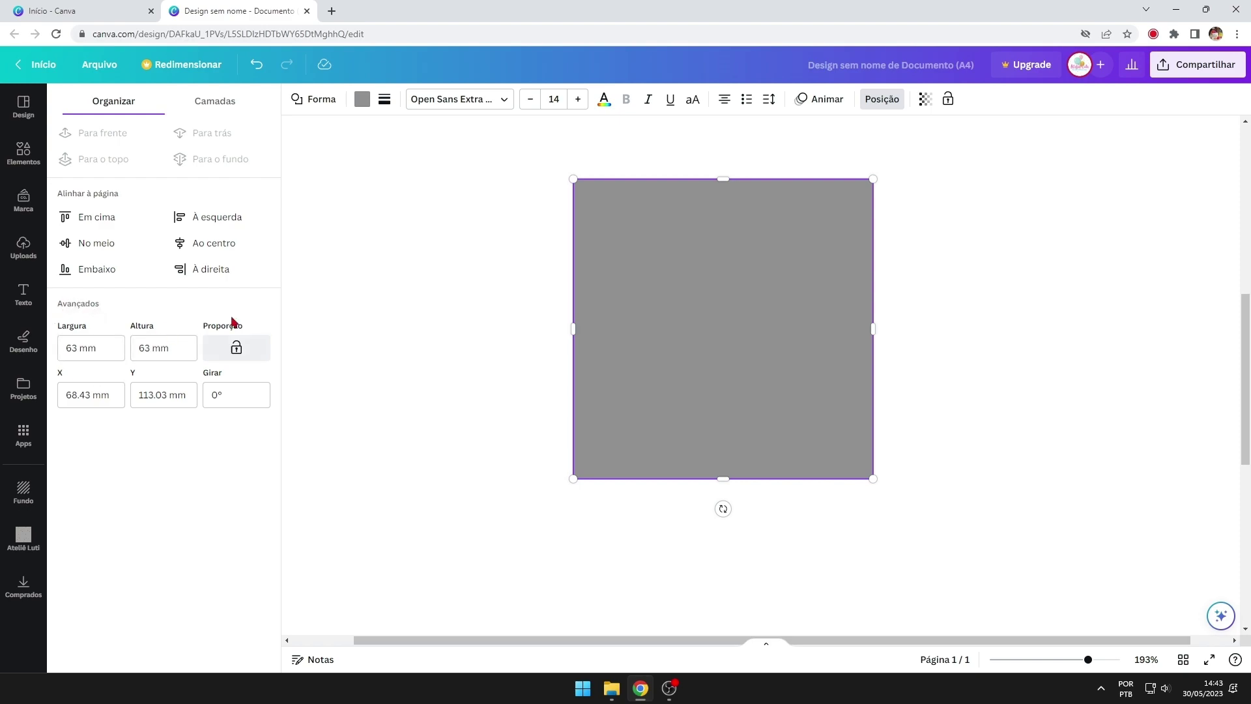
click(235, 347)
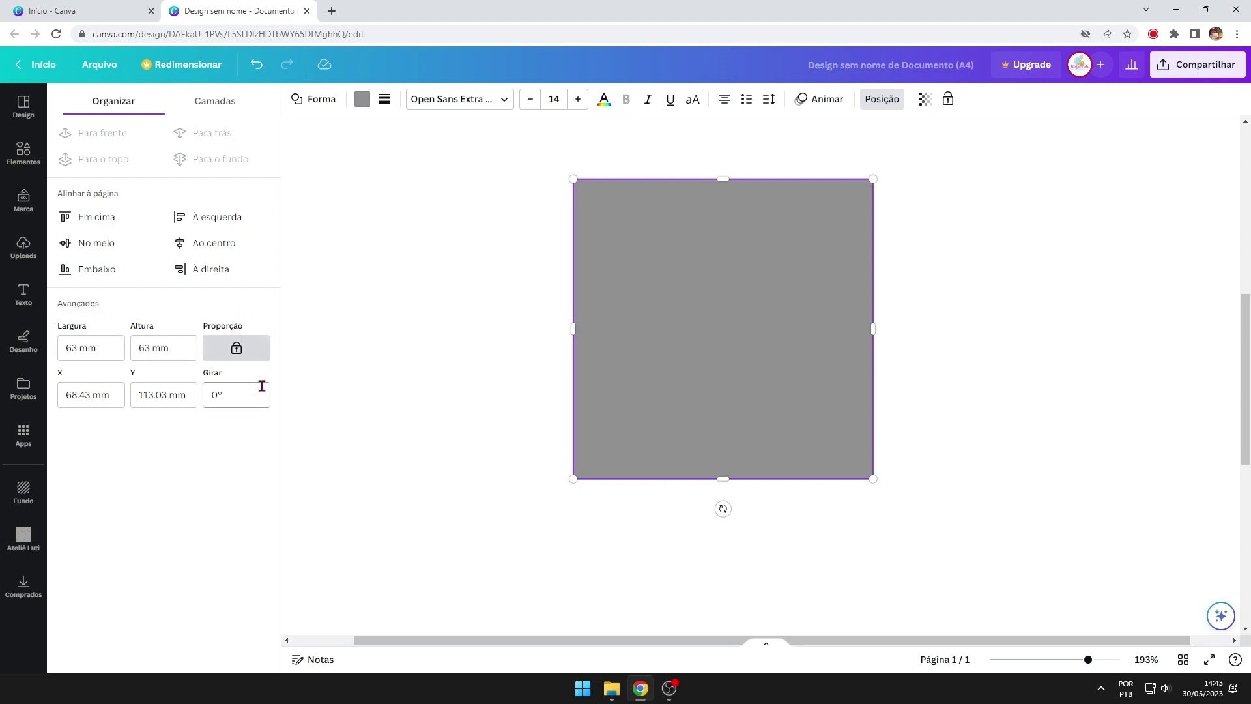
click(187, 346)
key(Return)
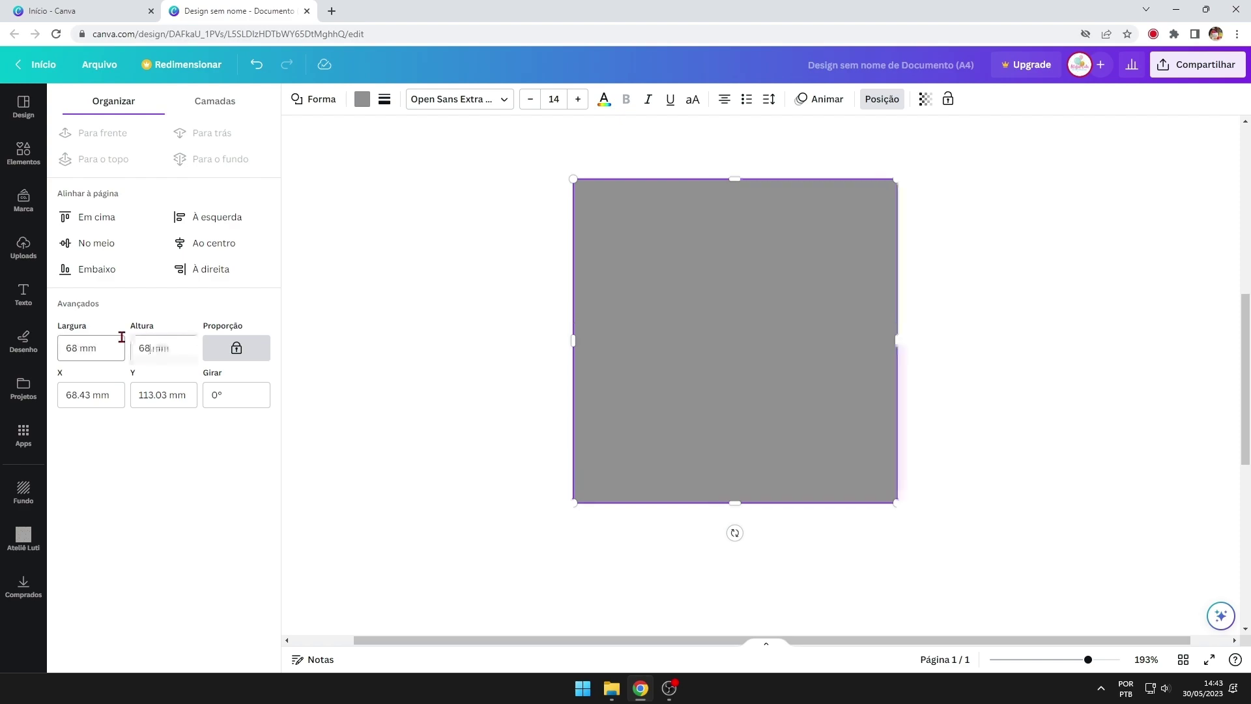
drag(774, 281, 700, 280)
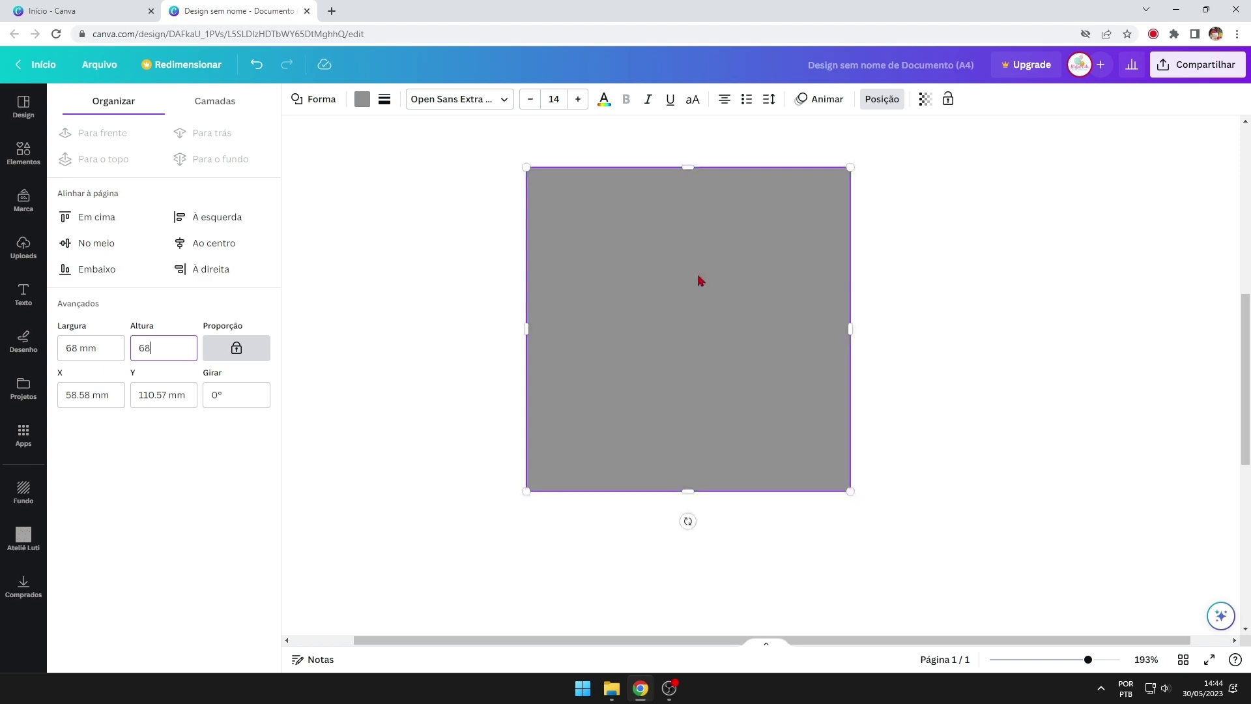
Change the square's fill colour from the document colours to white.
click(359, 104)
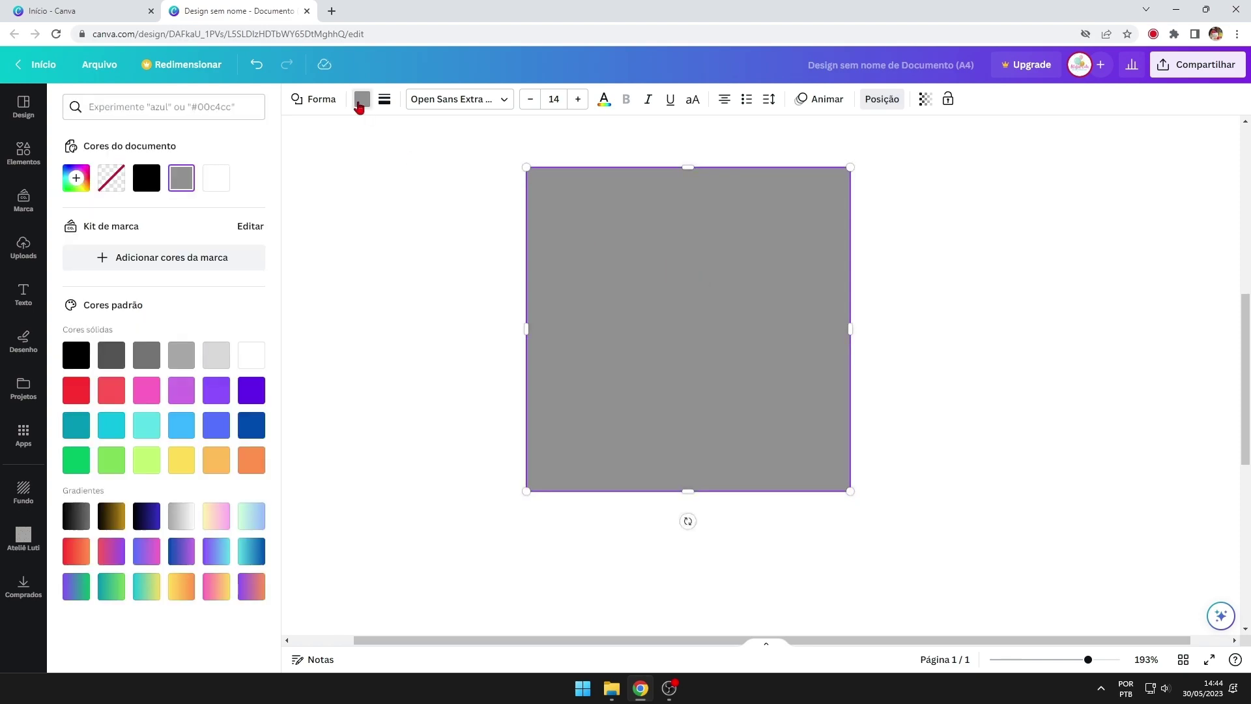
click(219, 189)
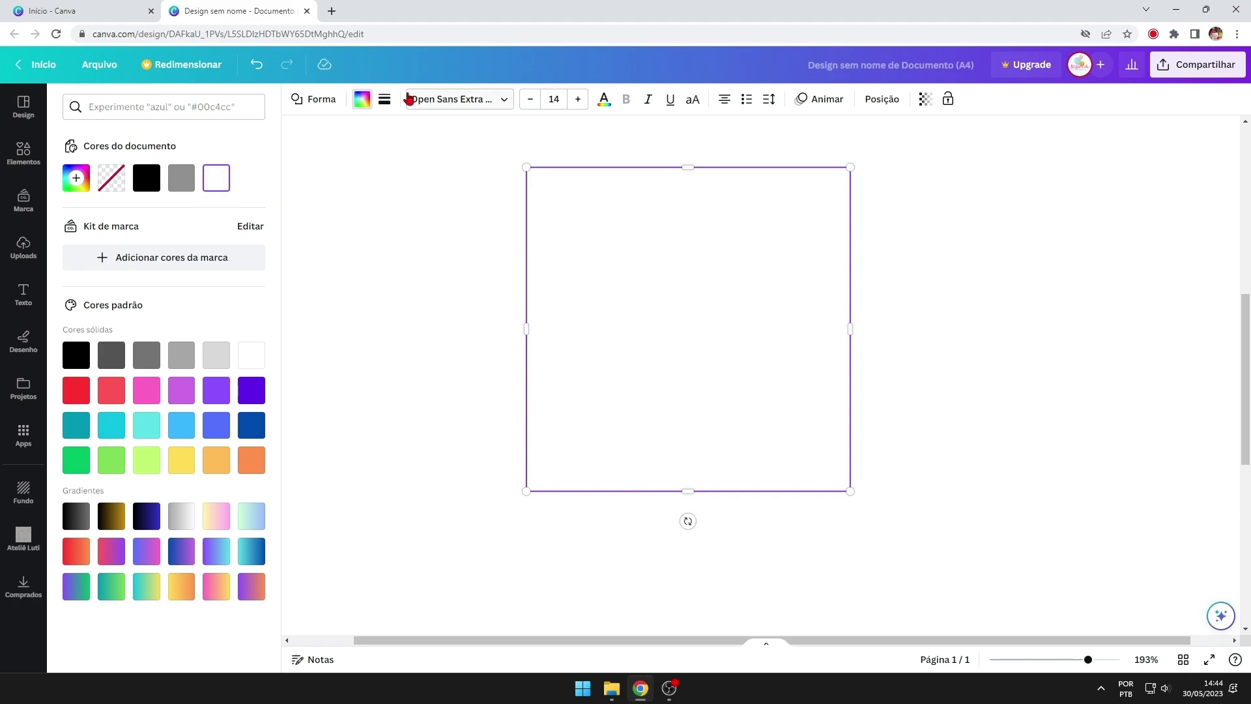
click(461, 167)
click(768, 307)
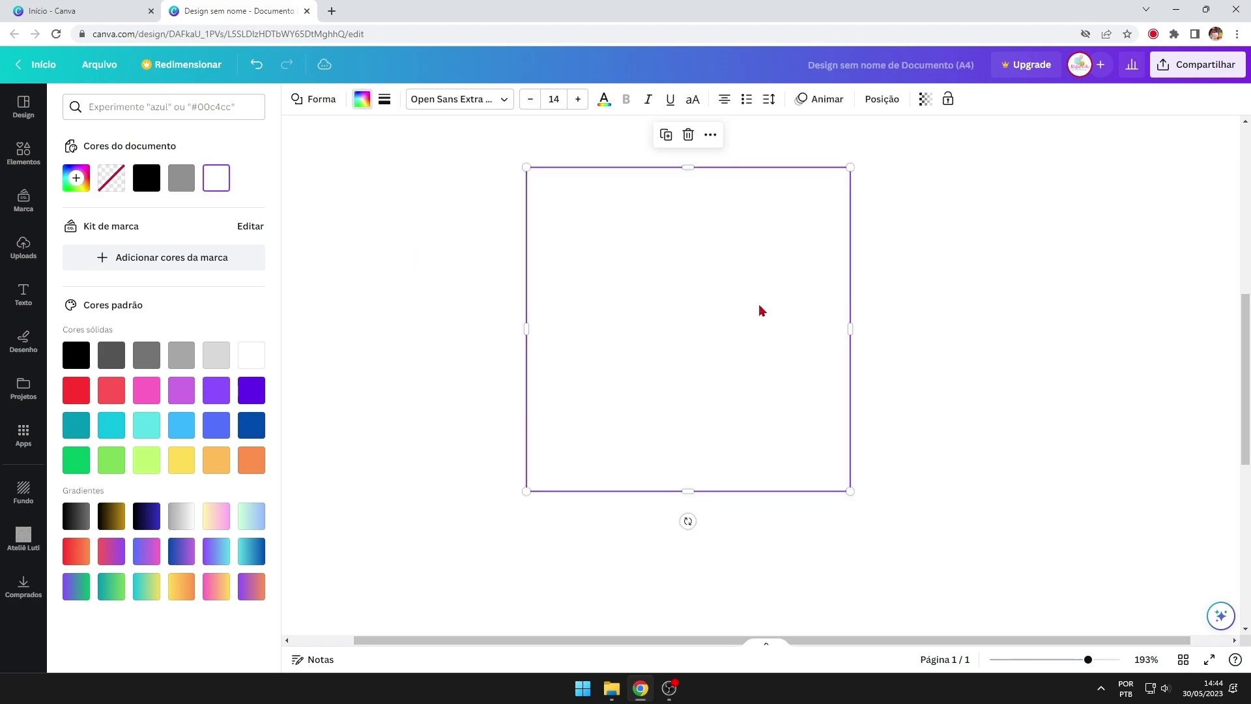
Give the square a solid border with a thickness of 0.5.
click(390, 107)
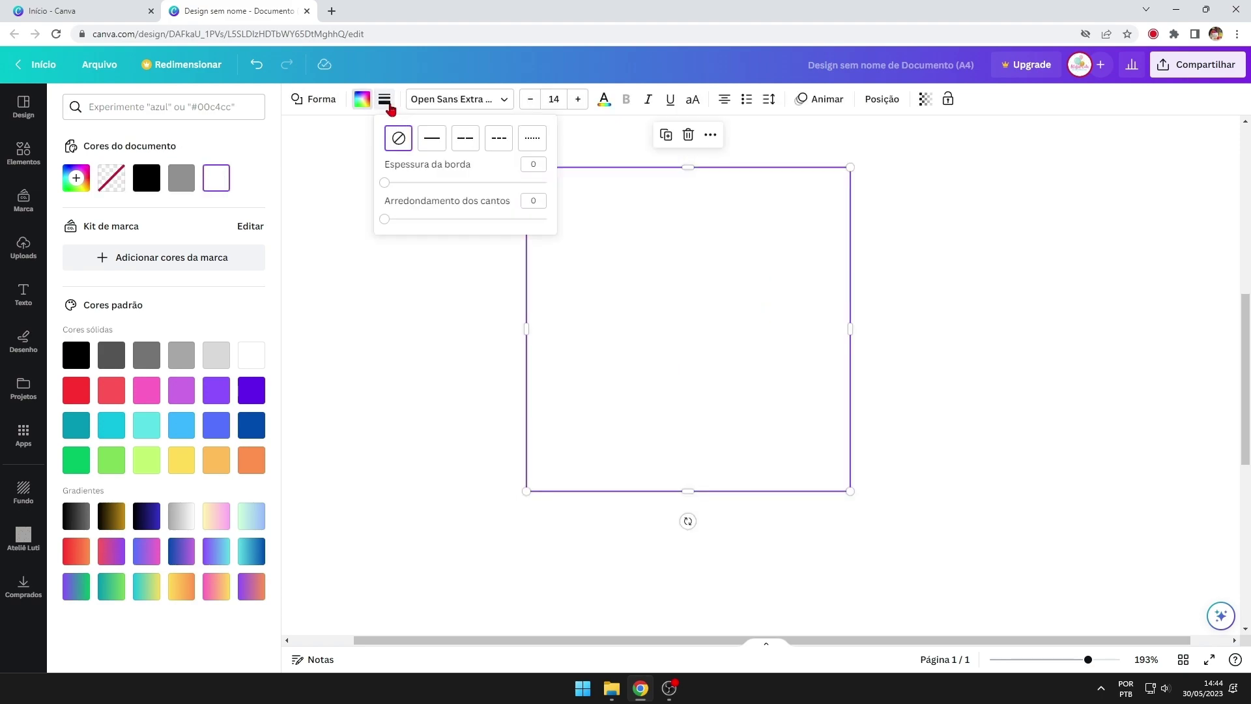
click(432, 139)
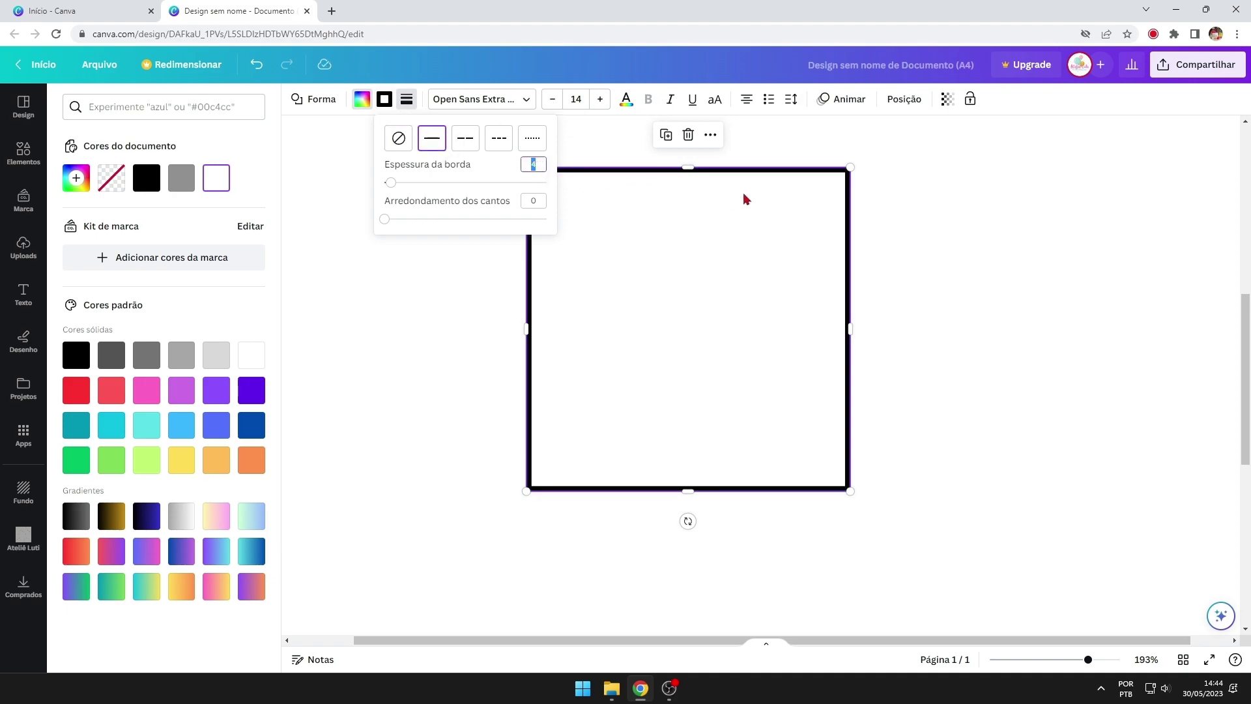
text(0.5)
key(Return)
click(992, 276)
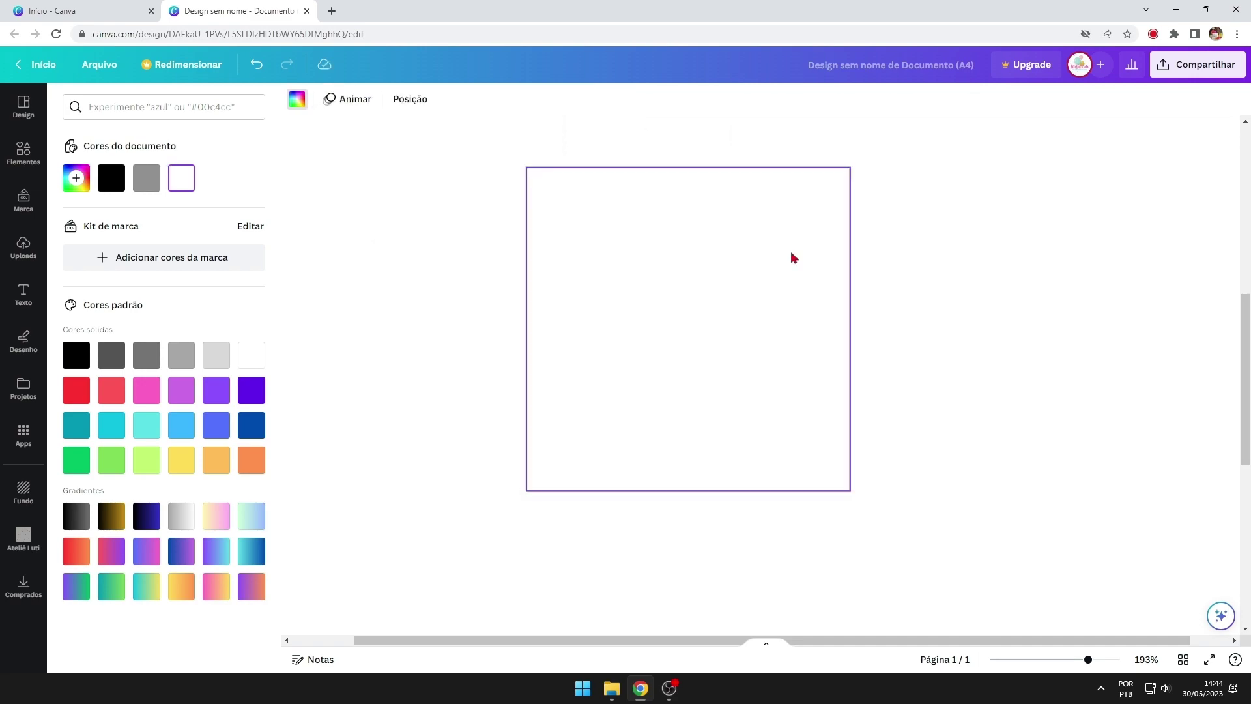
Change the square's border colour to the medium light grey among the default solid colours.
click(727, 307)
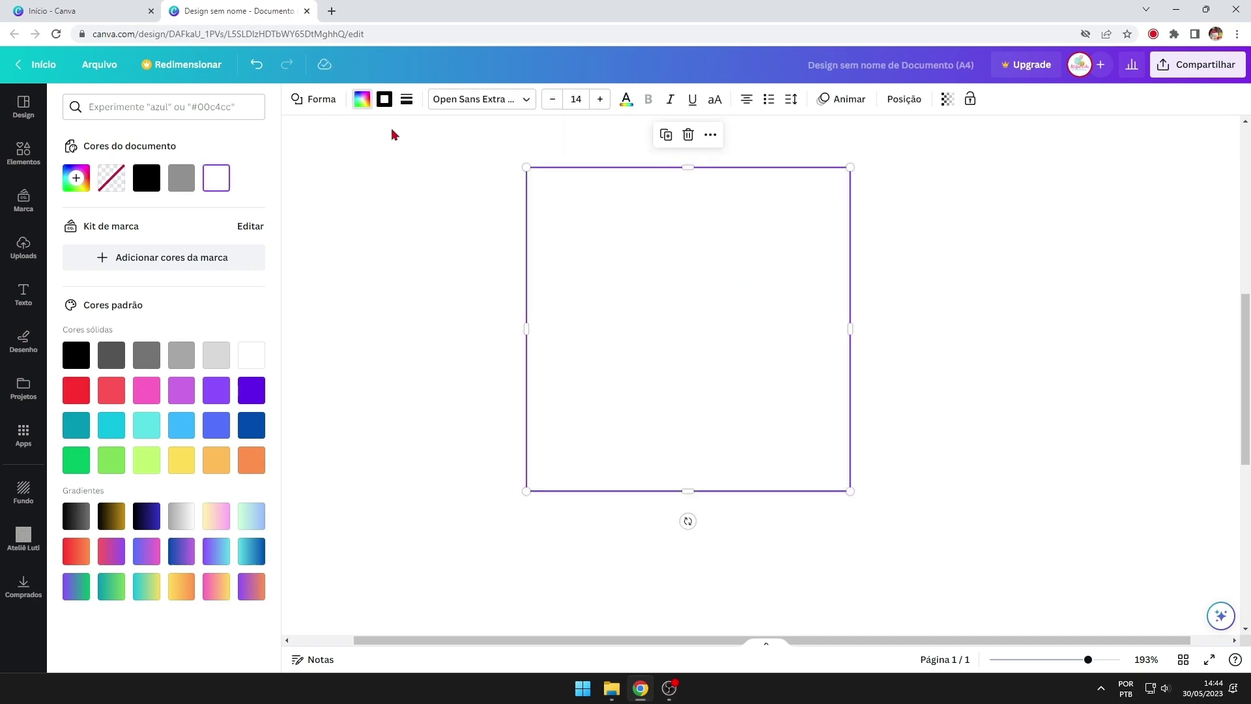
click(364, 108)
click(385, 101)
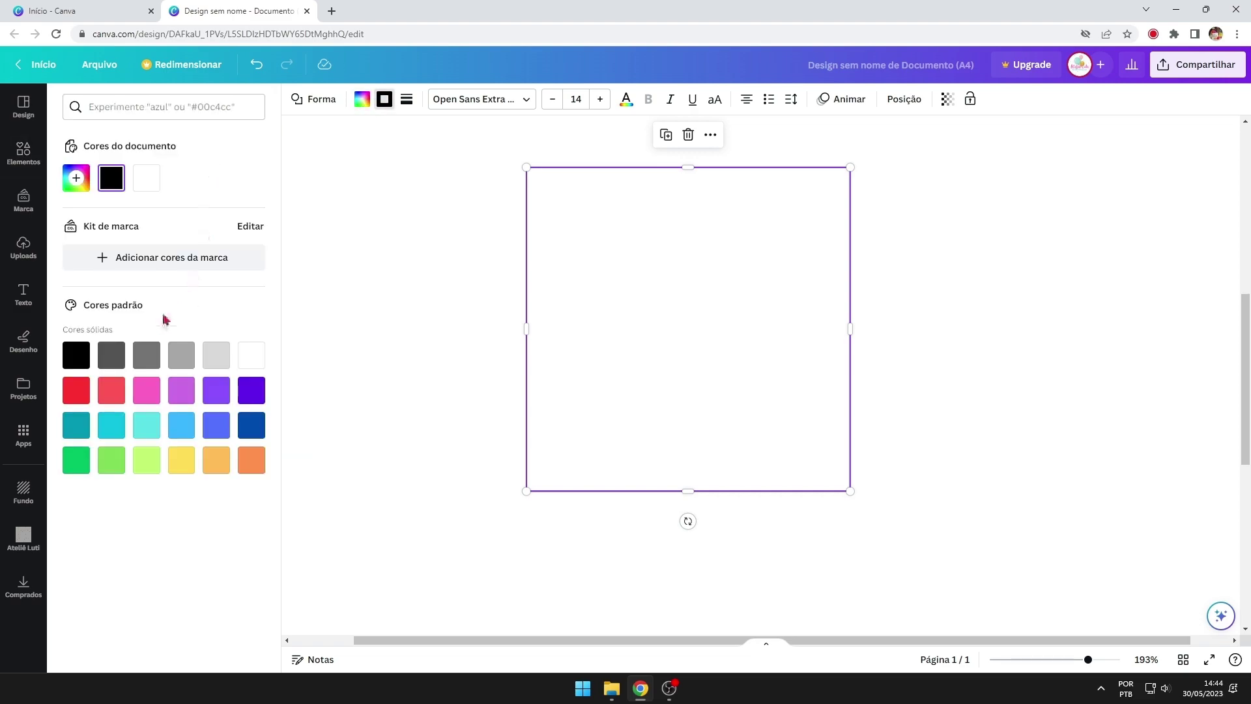
click(189, 360)
click(593, 270)
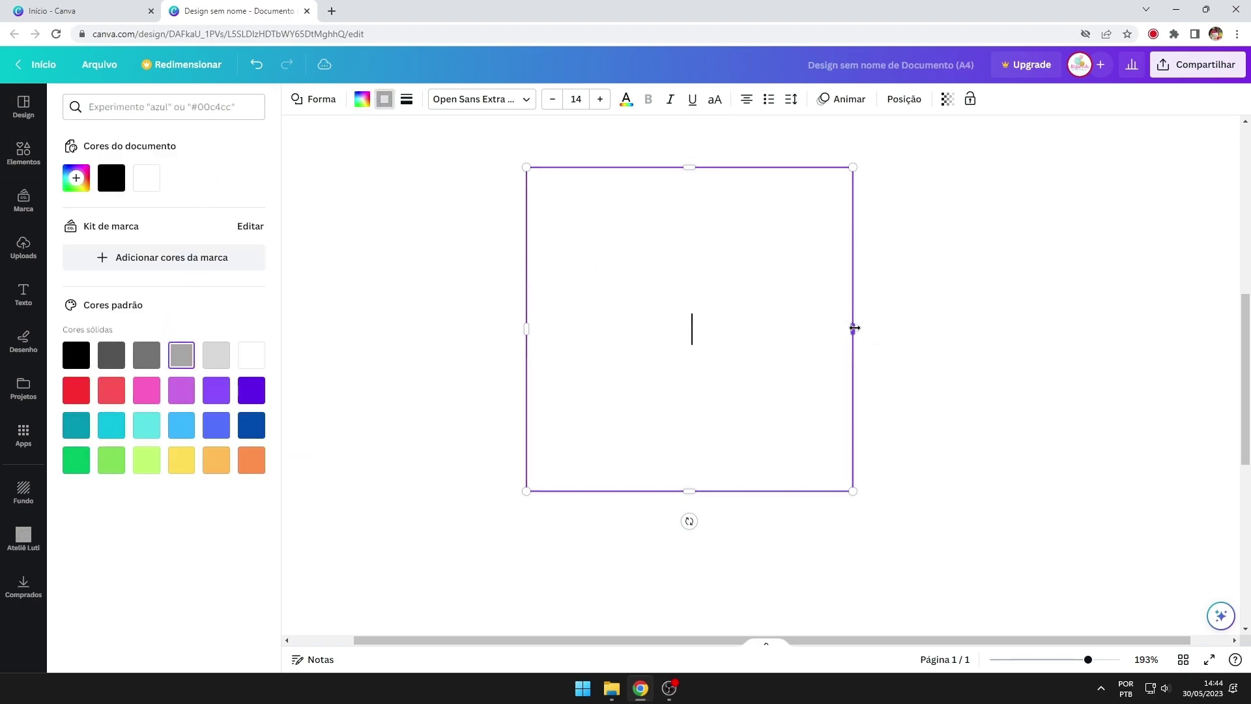
click(963, 350)
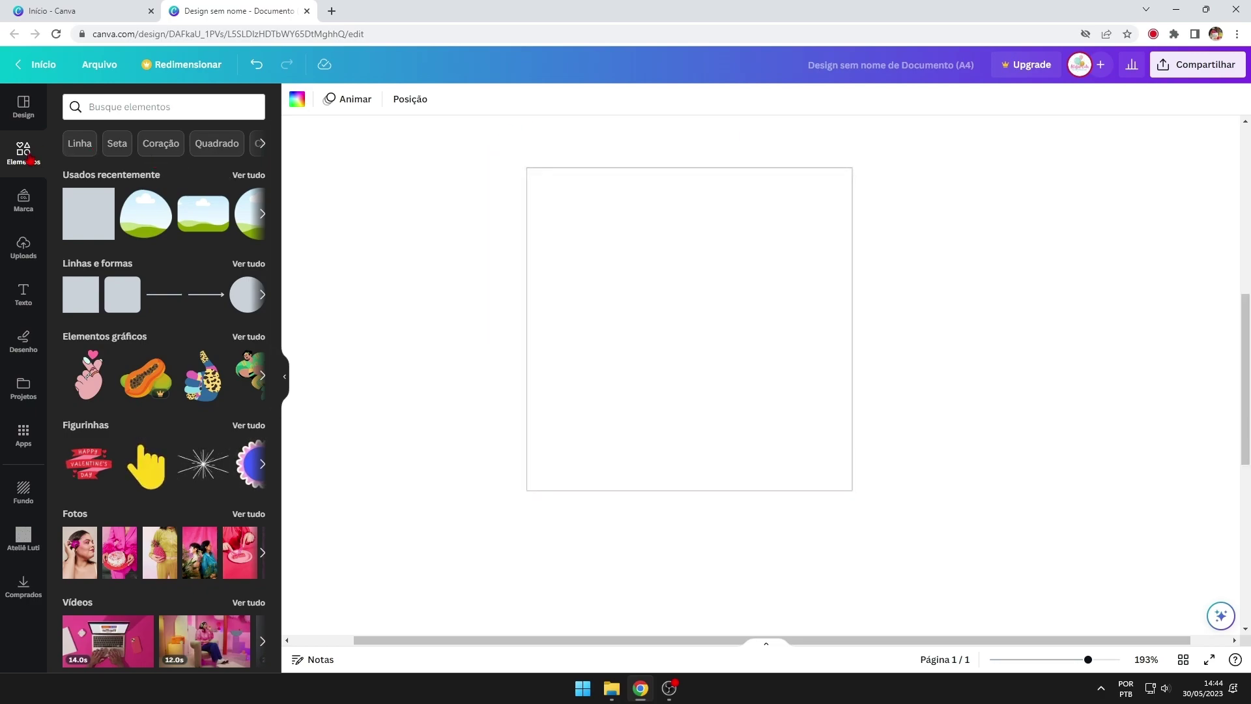
Insert a plain square frame from the Molduras collection, shrink it to about 44 mm and place it inside the bordered square.
scroll(200, 316, down, 6)
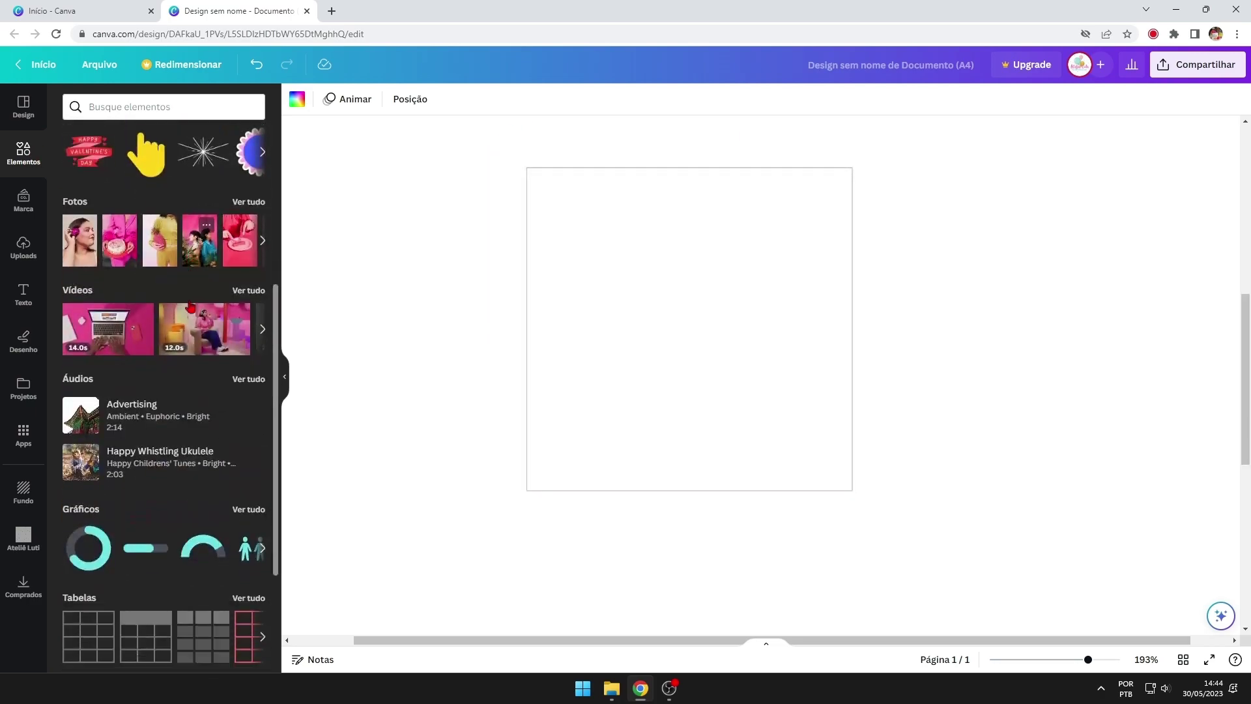
scroll(200, 316, down, 4)
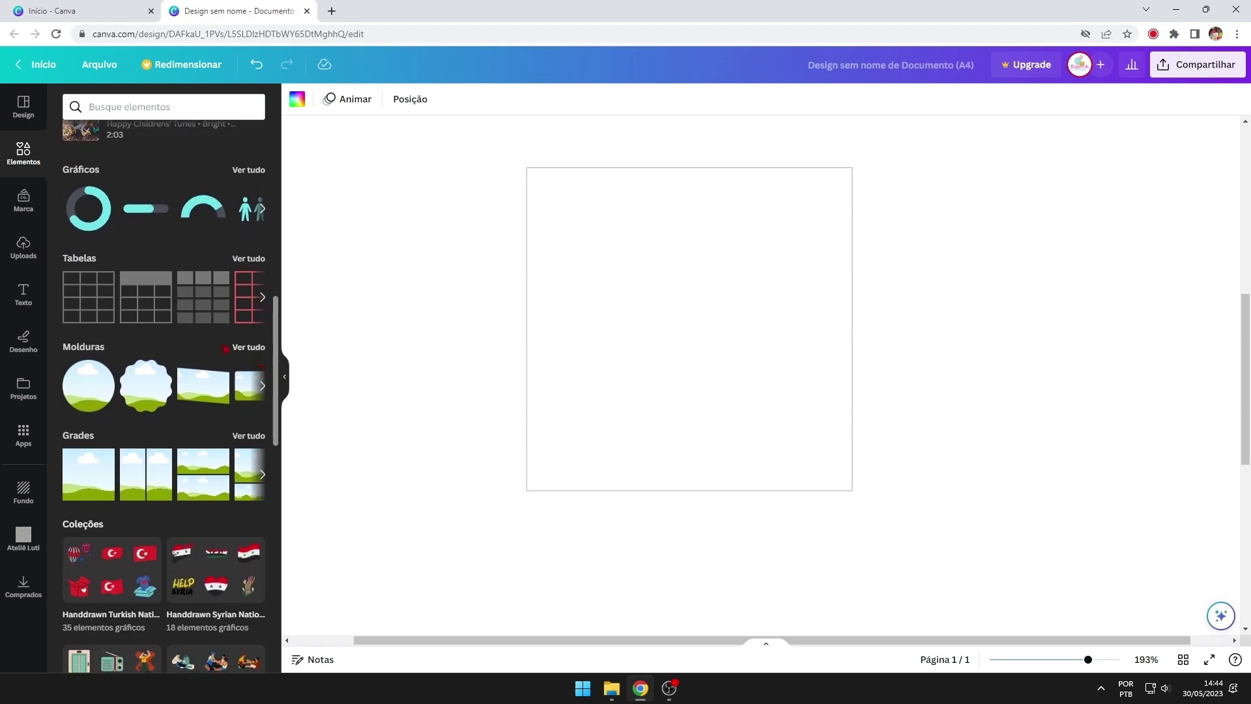
click(250, 347)
scroll(199, 392, down, 2)
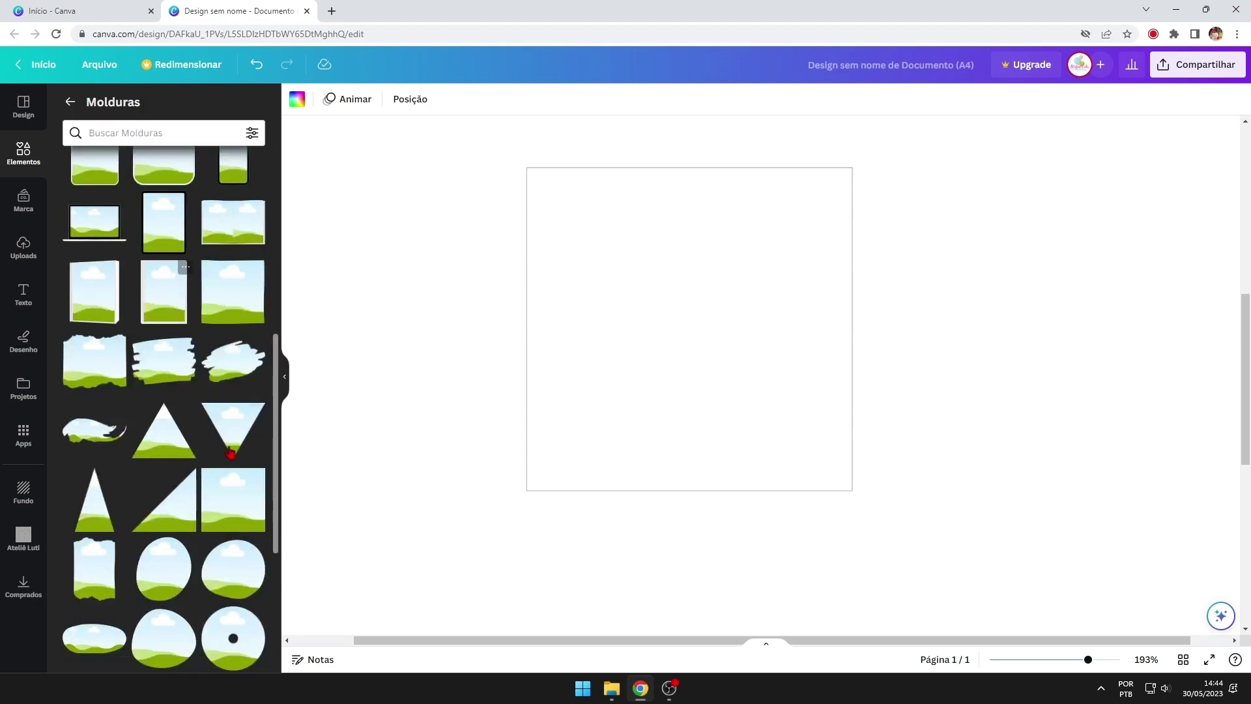
click(222, 495)
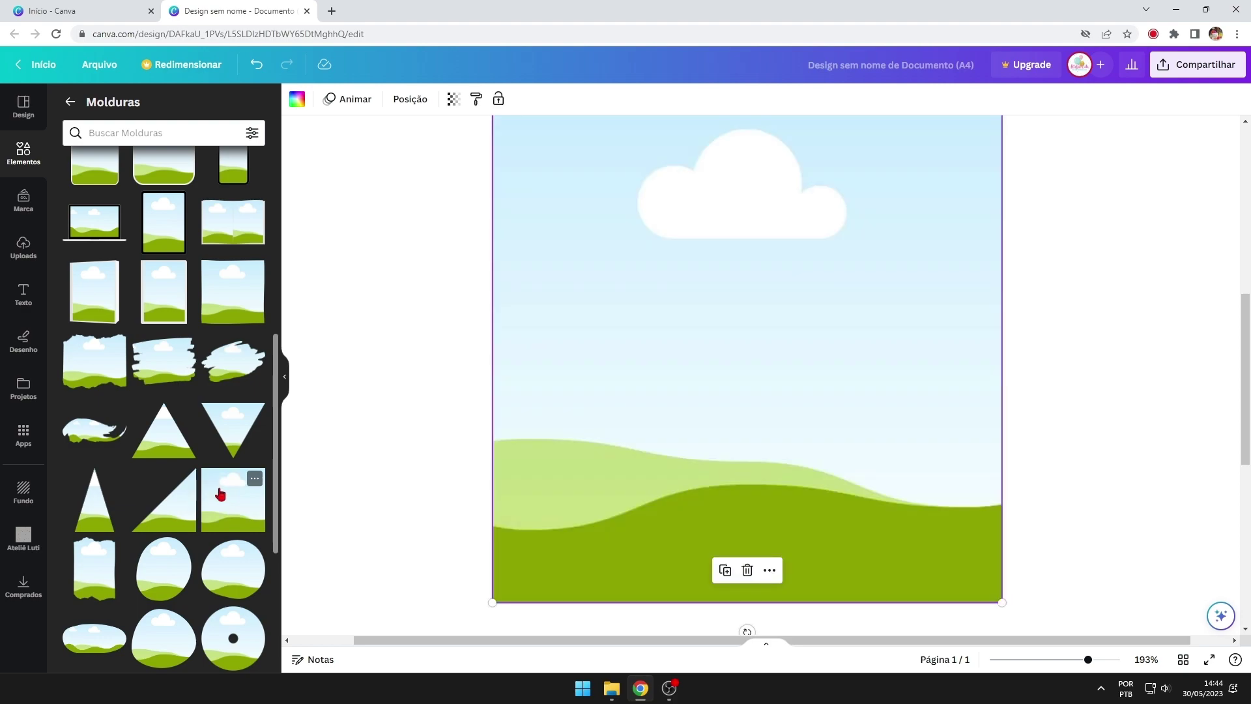
scroll(635, 432, down, 5)
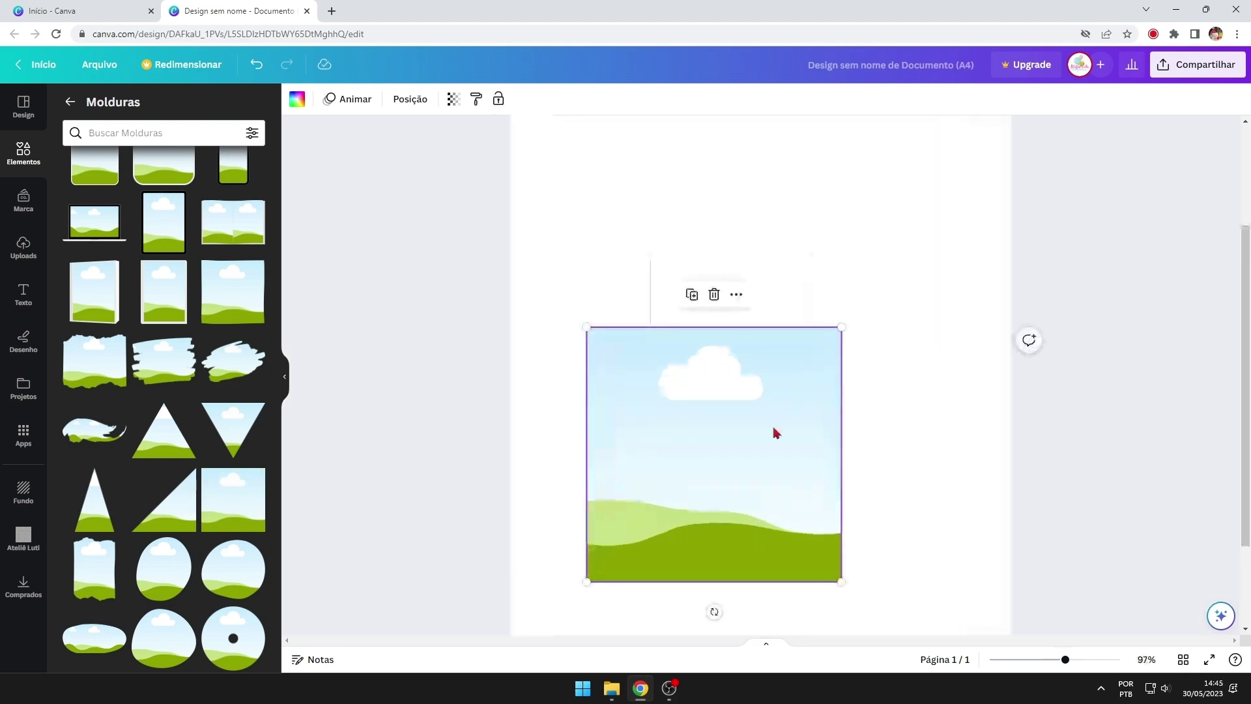
scroll(721, 280, up, 5)
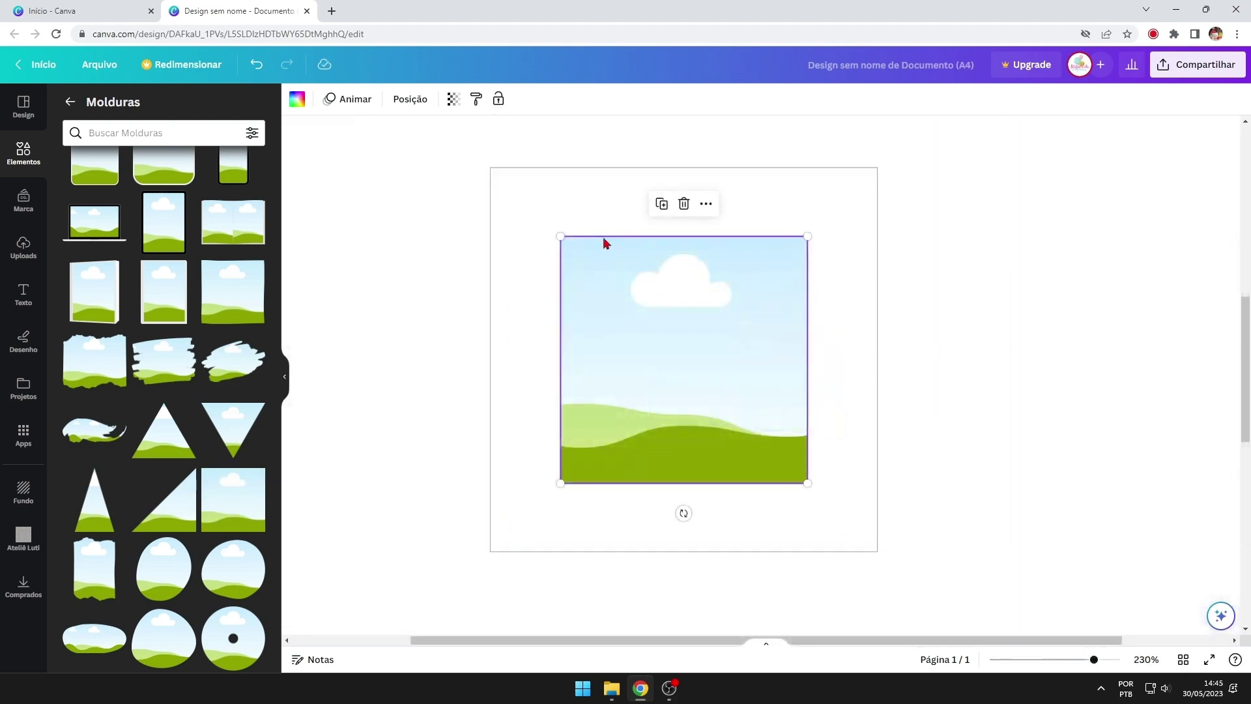
drag(749, 334, 629, 287)
Set the frame's size to 60 × 60 mm and centre it within the bordered square.
click(422, 101)
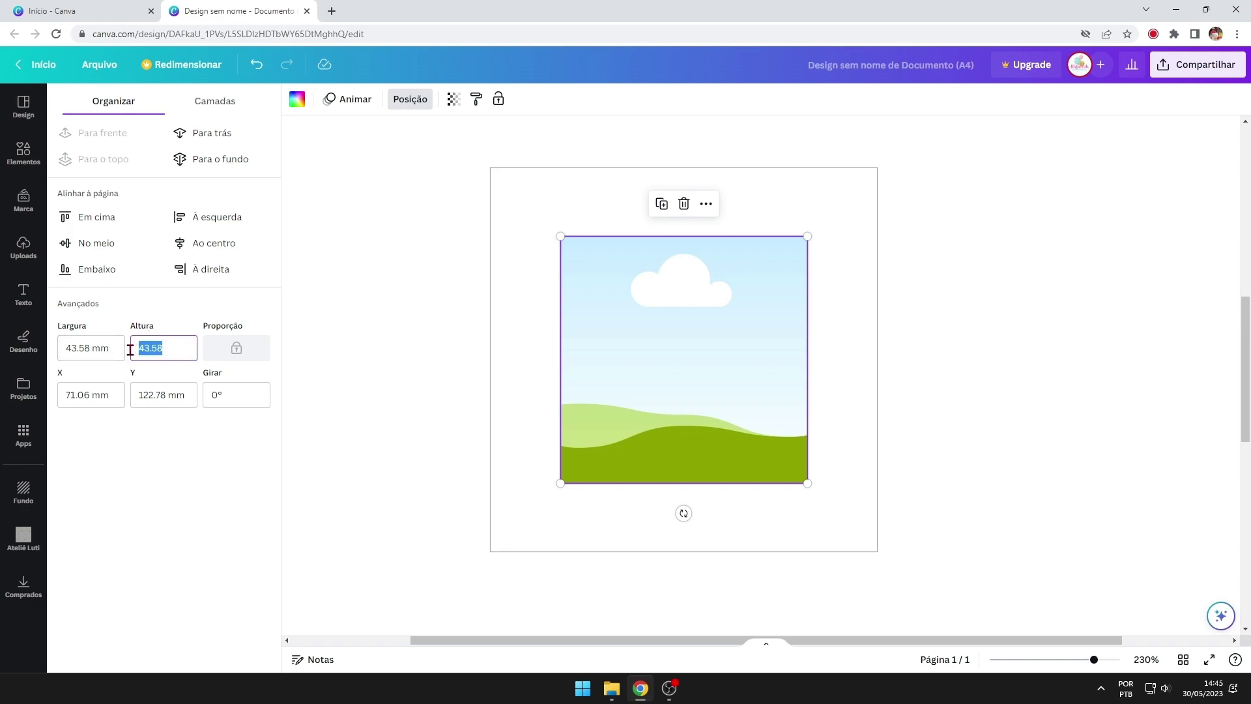
key(Return)
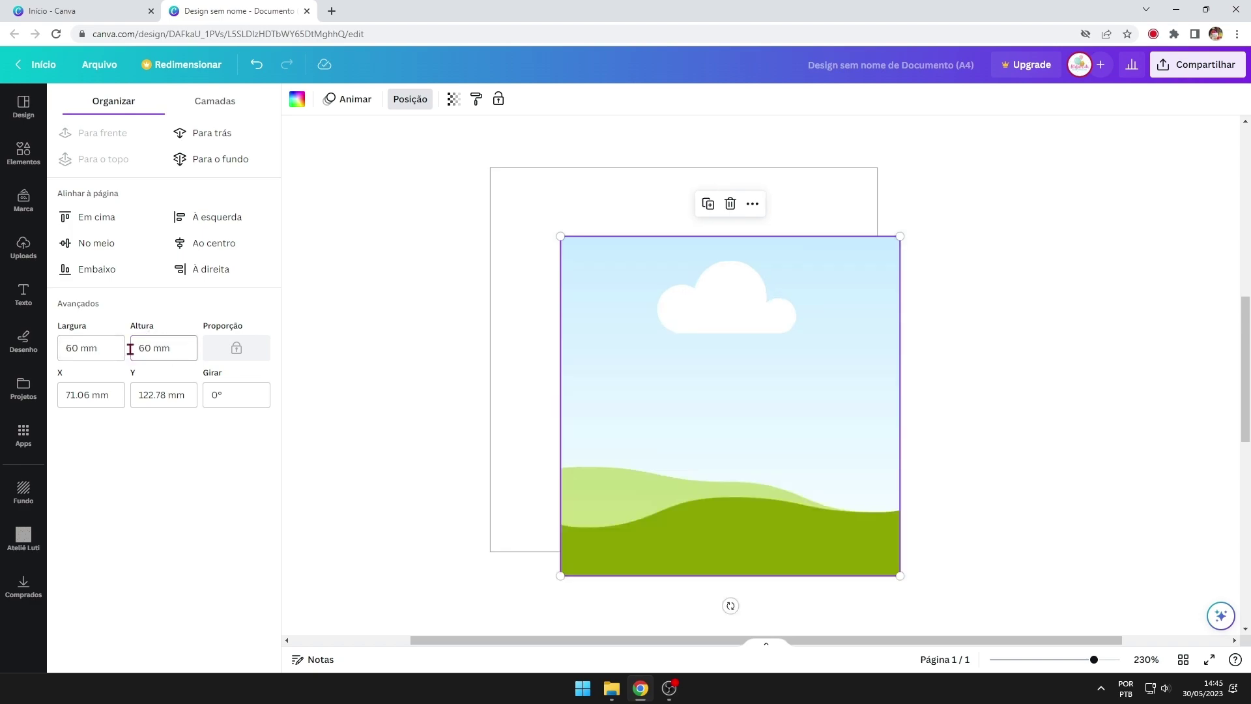
drag(763, 343, 735, 319)
click(961, 365)
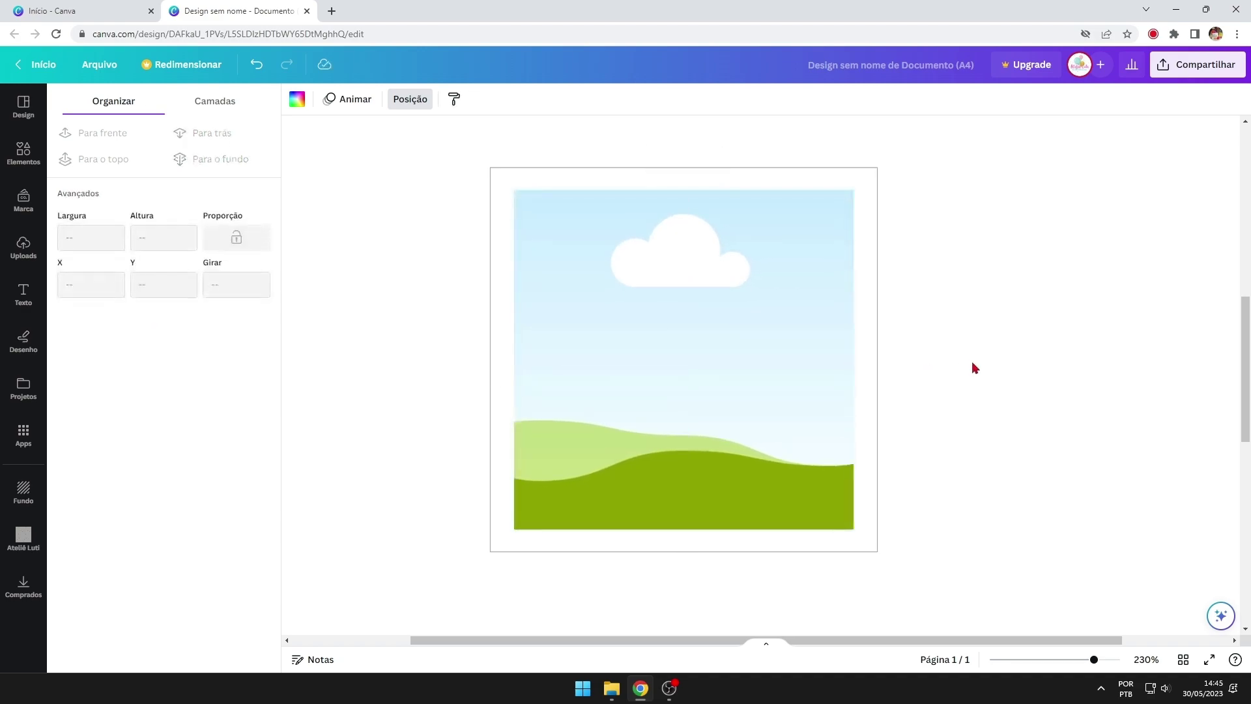
scroll(881, 161, up, 2)
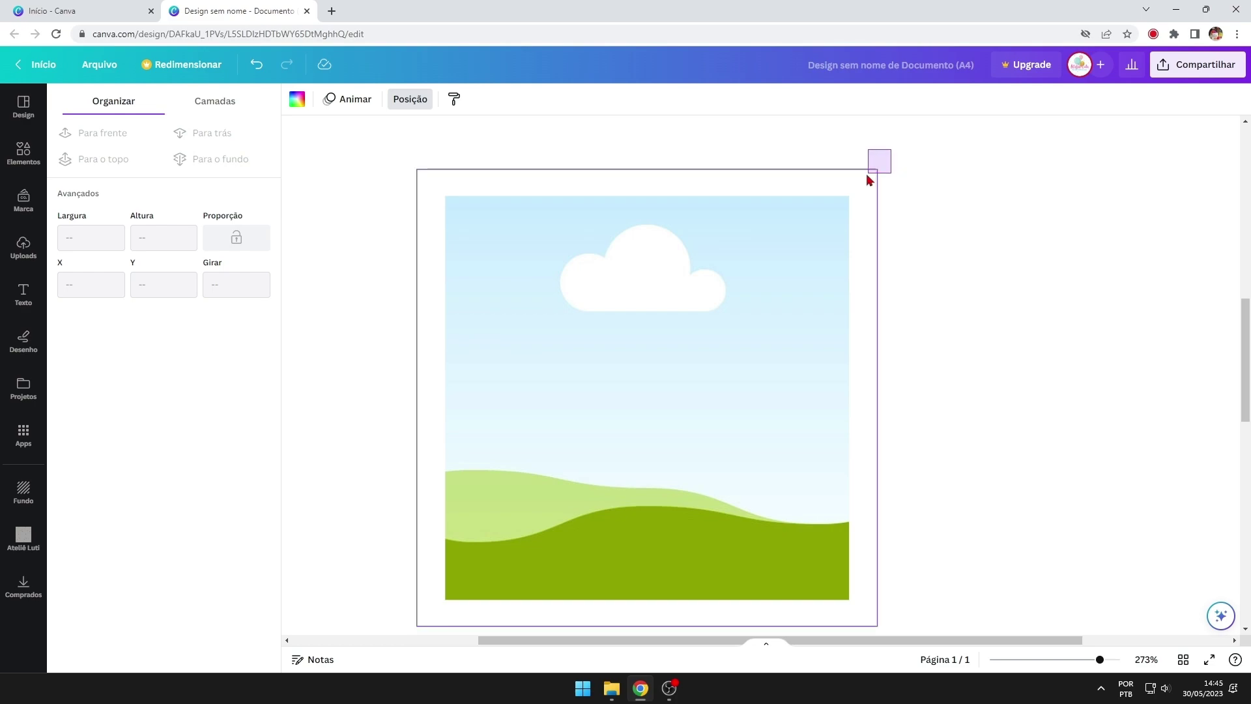
click(869, 170)
scroll(660, 235, down, 1)
click(660, 234)
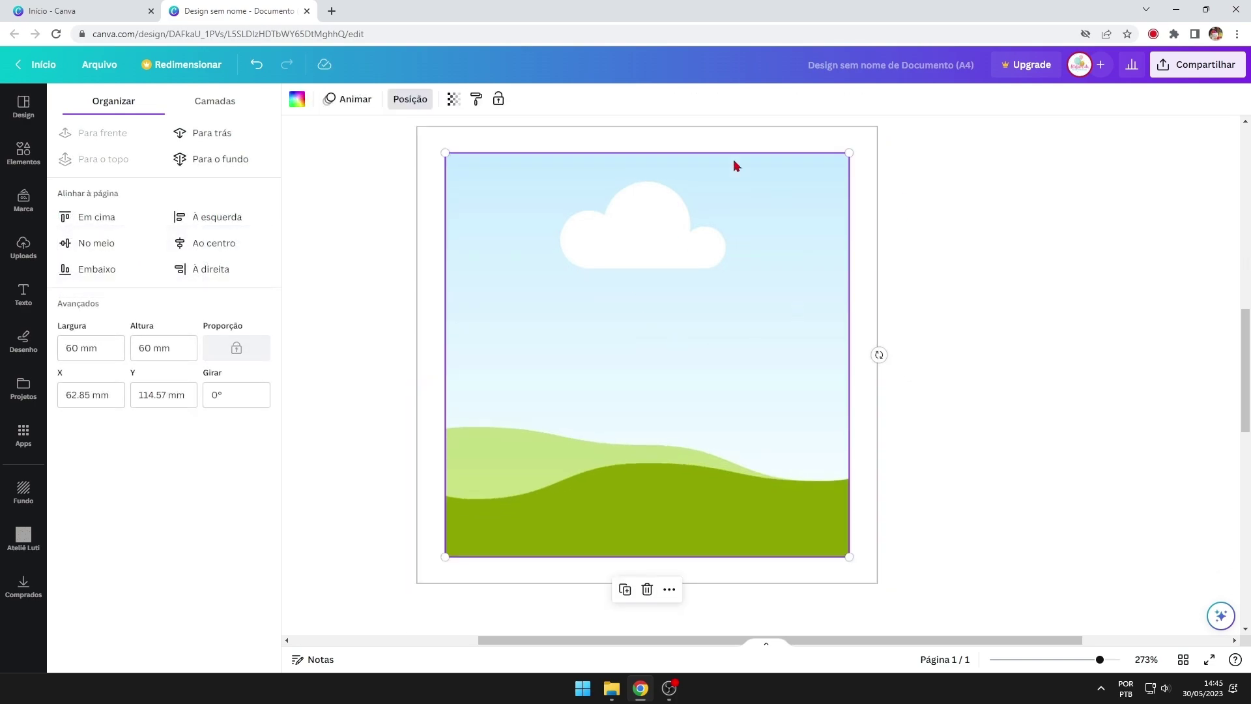
scroll(520, 363, down, 2)
click(881, 294)
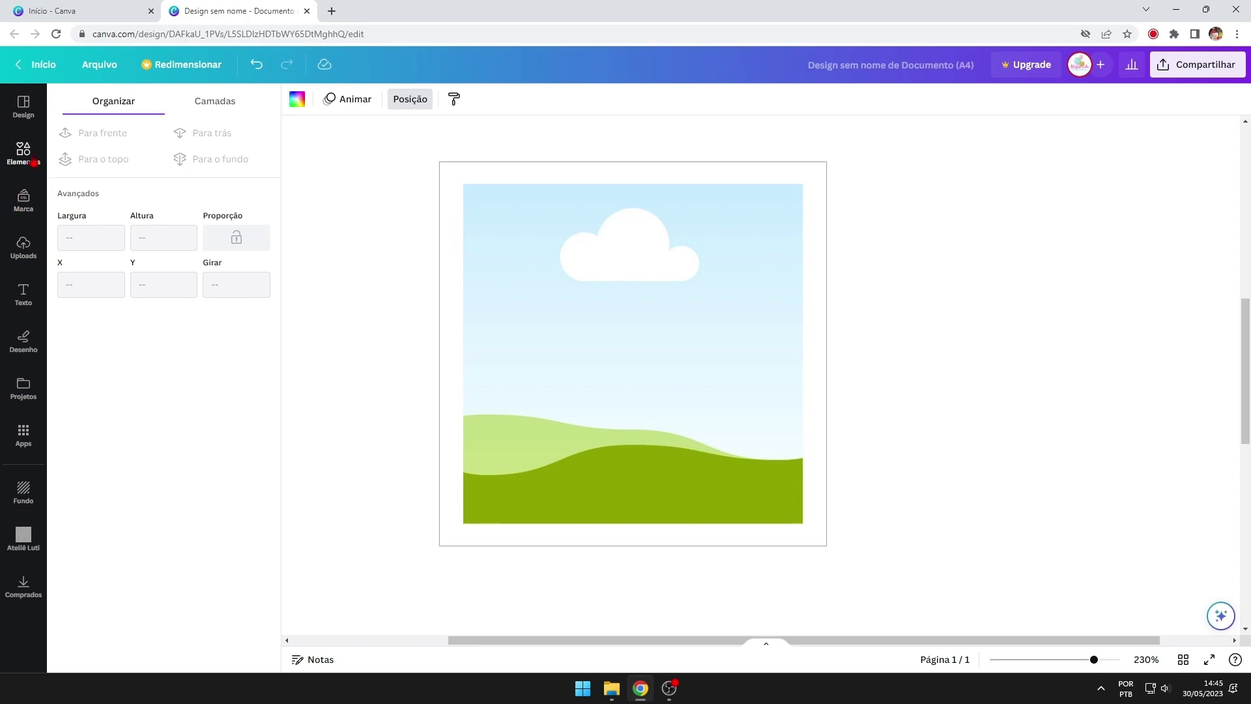
Upload the couple photos and fill the frame with the one of the couple embracing in front of greenery.
click(23, 247)
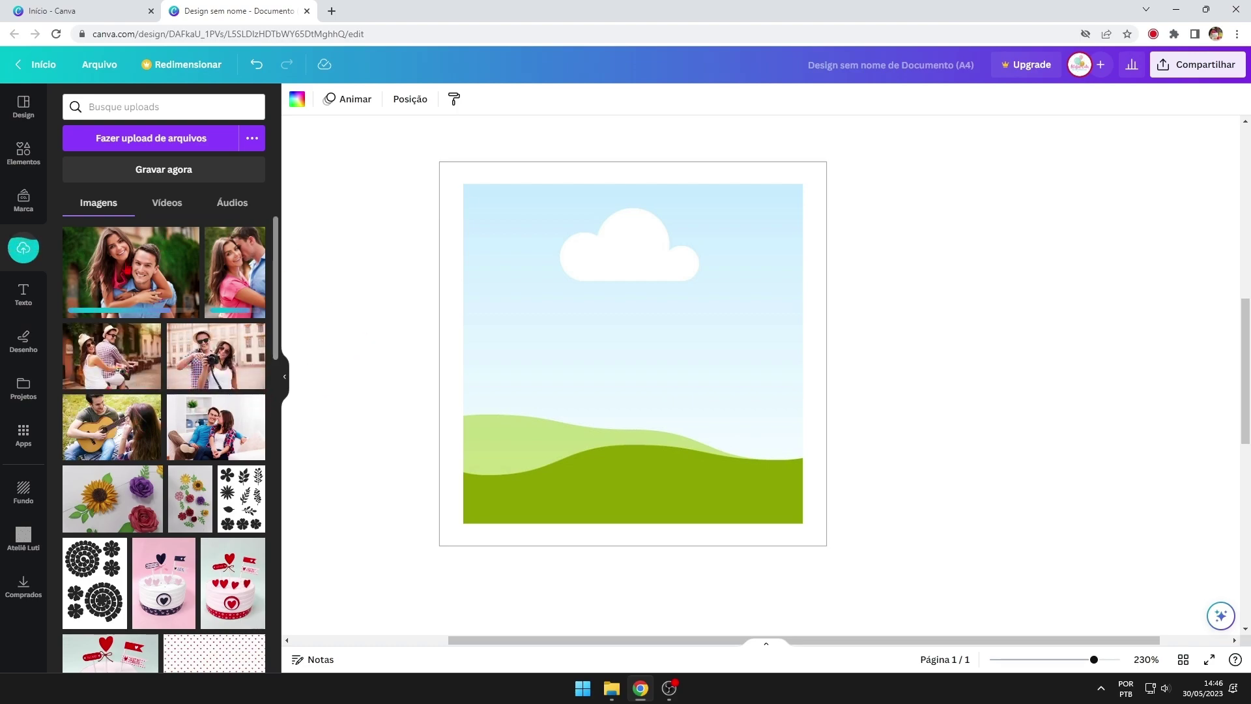
drag(130, 272, 557, 330)
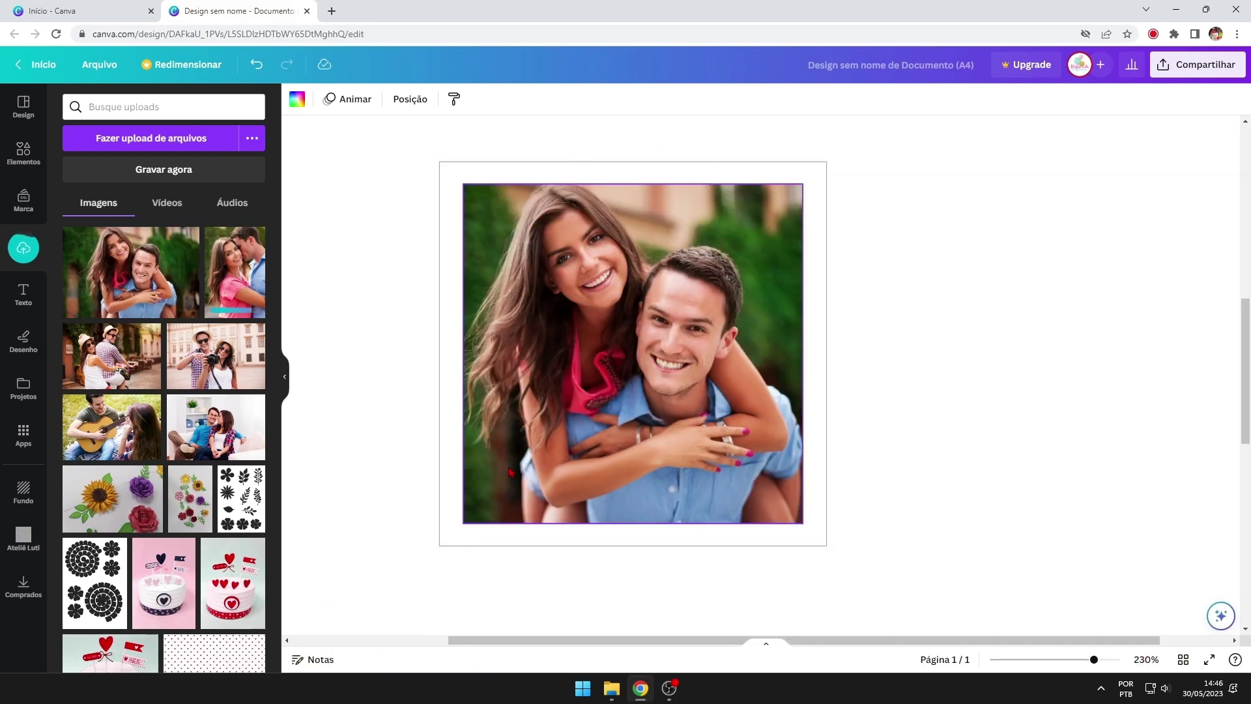
Select the bordered square together with its framed photo and move both across to the right half of the page.
drag(721, 181, 810, 243)
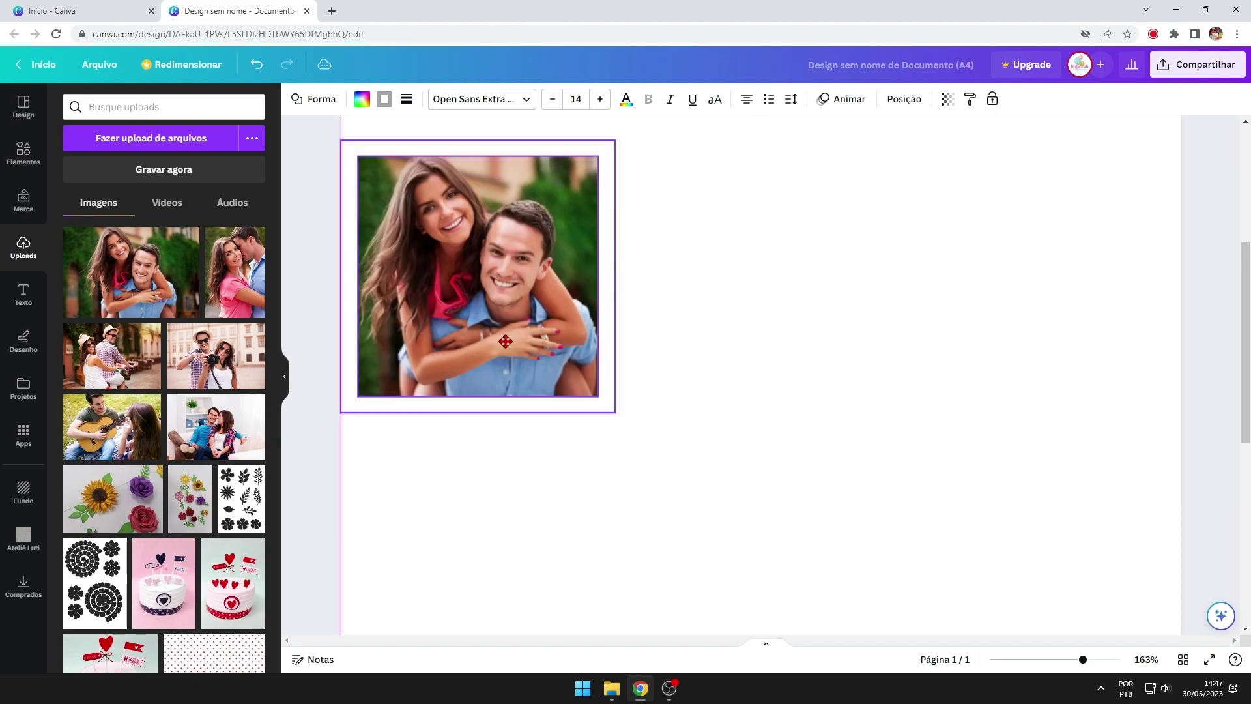
drag(695, 389, 943, 335)
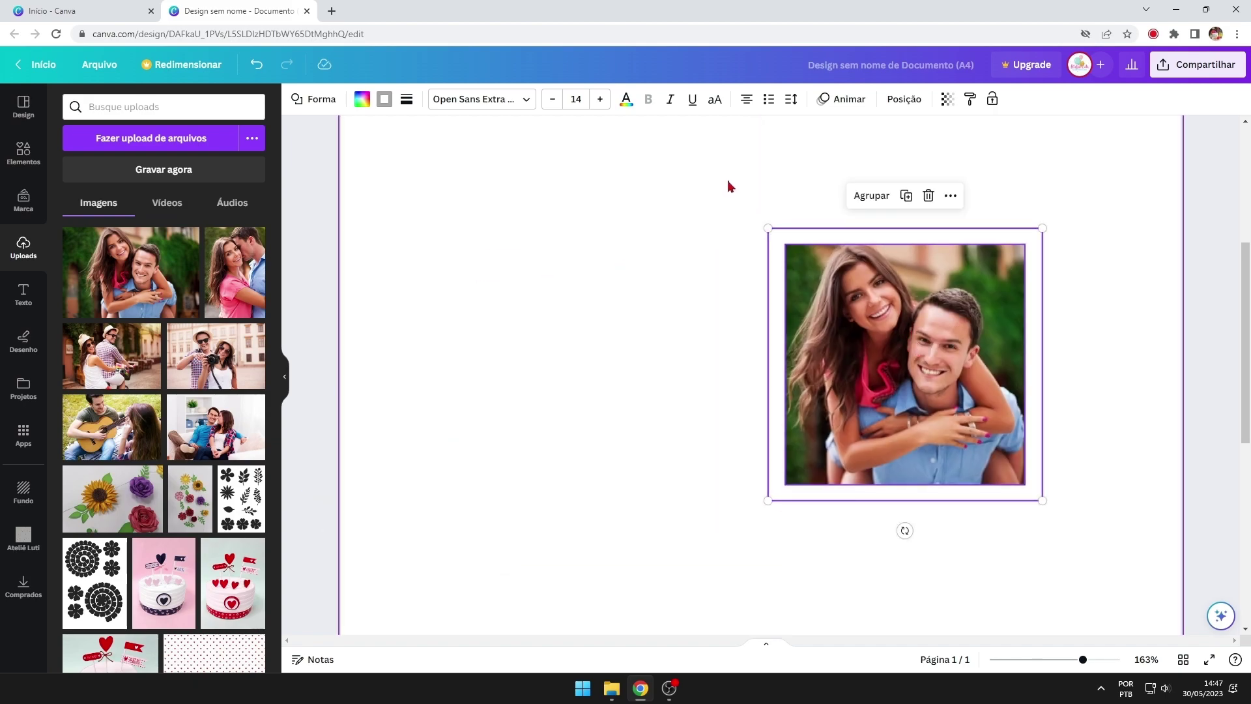
click(806, 223)
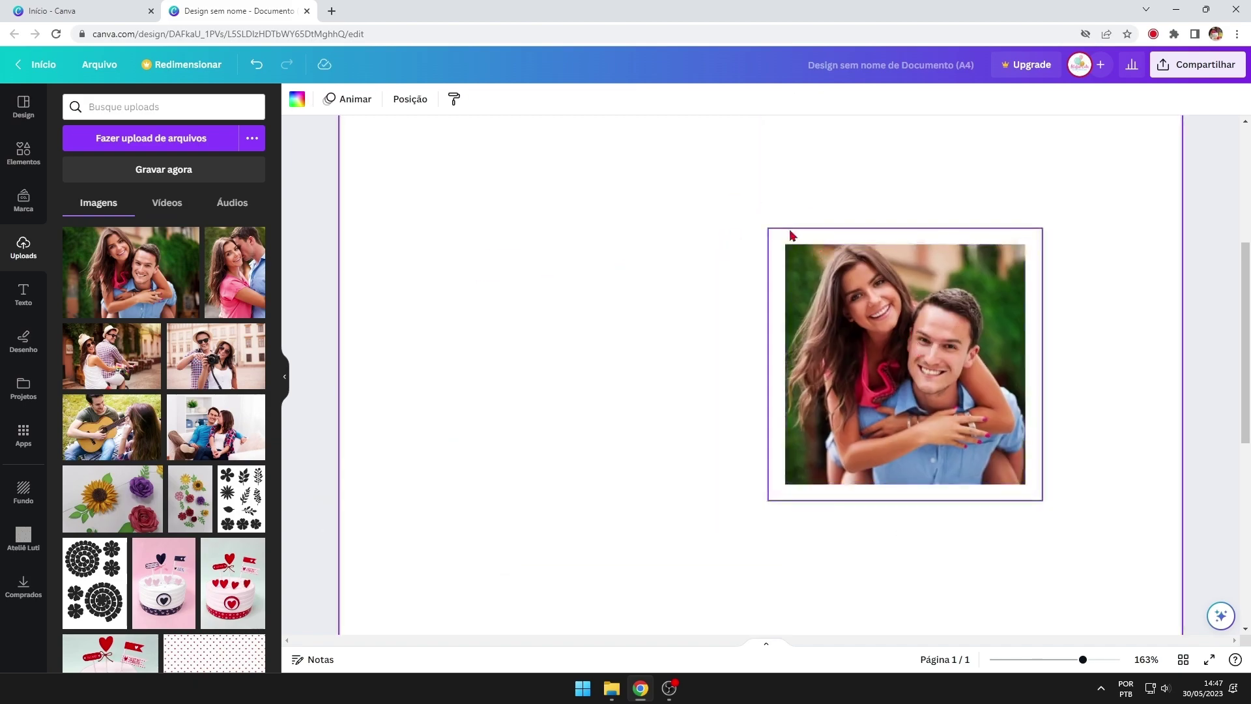
Duplicate the bordered square without its photo and place the copy on the left half of the page, level with the photo square.
click(792, 234)
click(882, 201)
drag(918, 330, 607, 300)
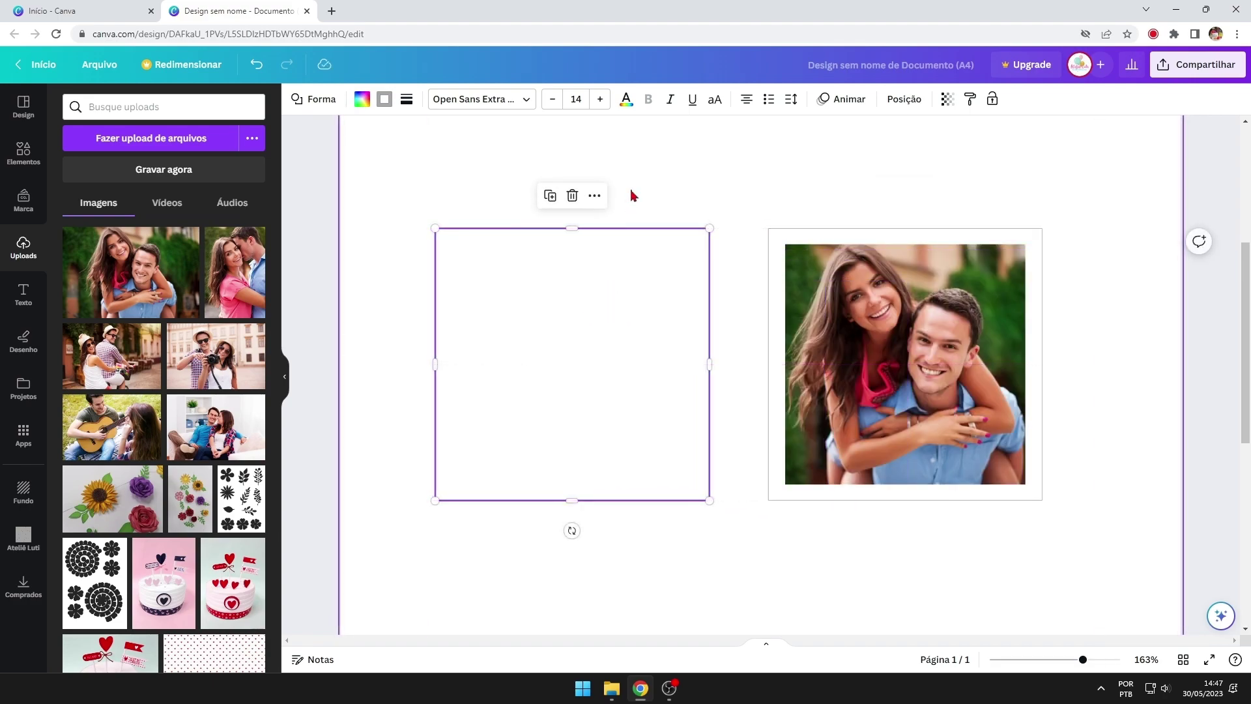
Duplicate the empty bordered square, set the copy's height to 60 mm and centre it inside the original empty square.
click(551, 197)
drag(707, 271, 674, 288)
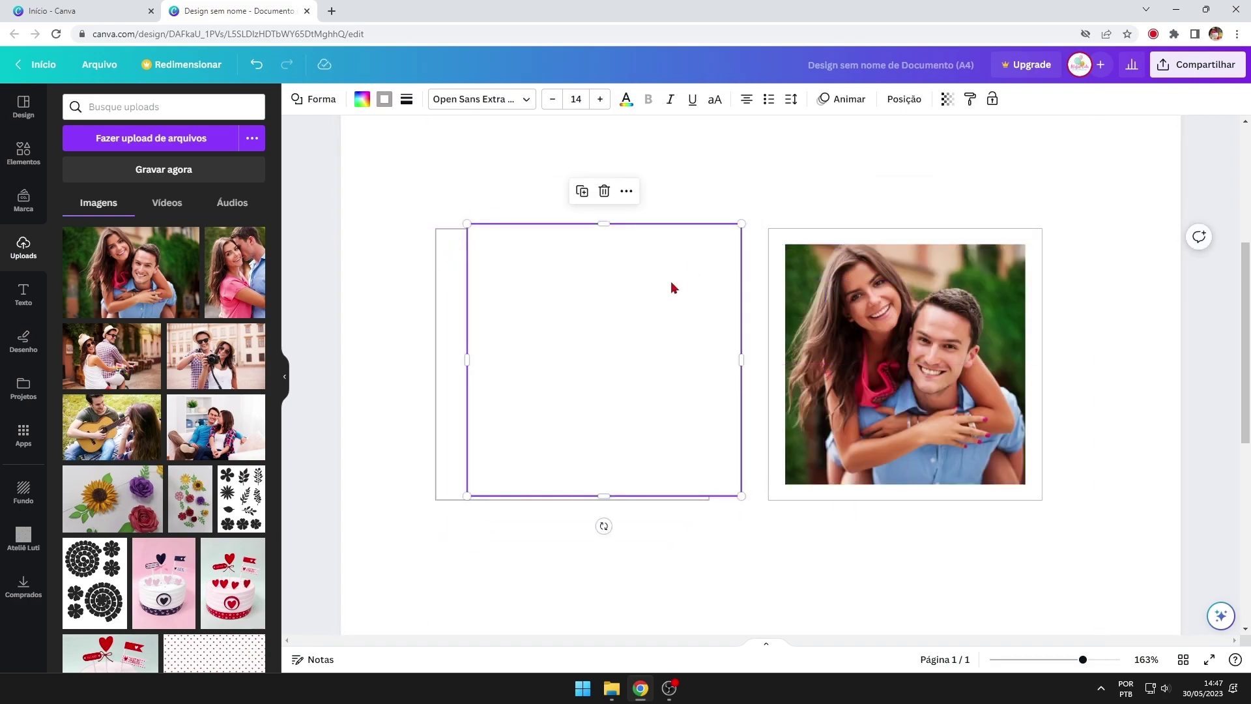
click(915, 99)
click(140, 349)
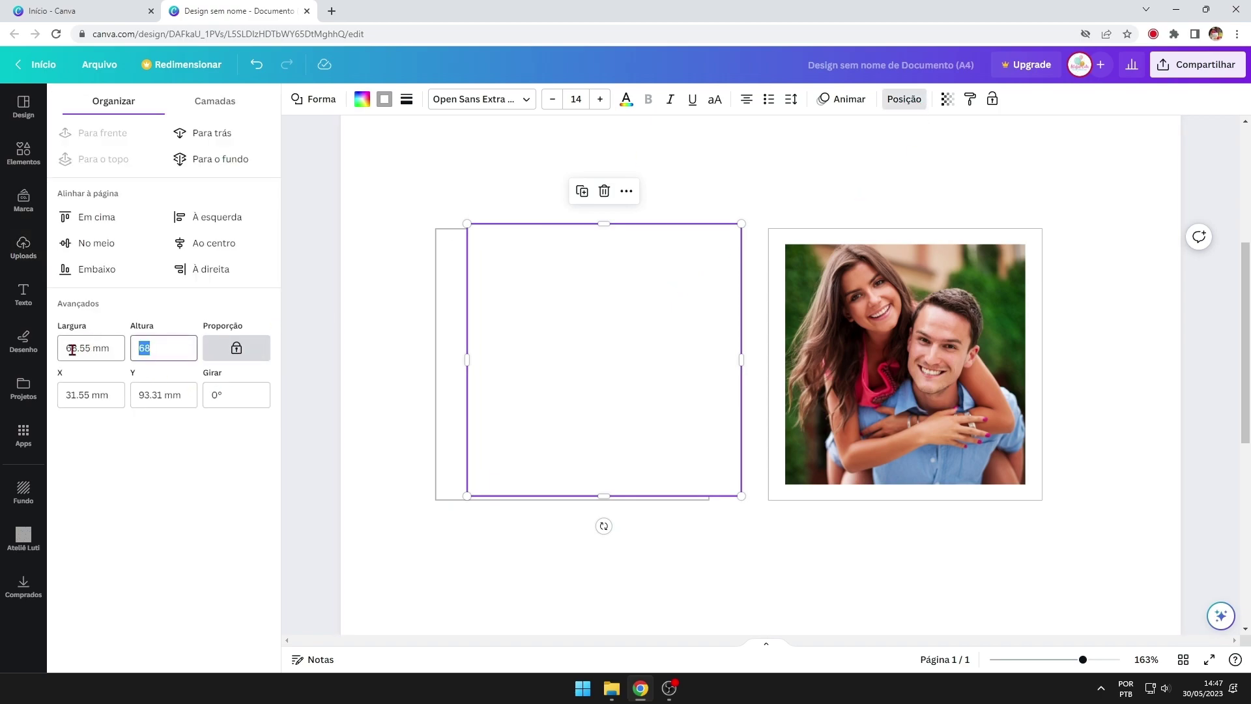
text(60)
key(Return)
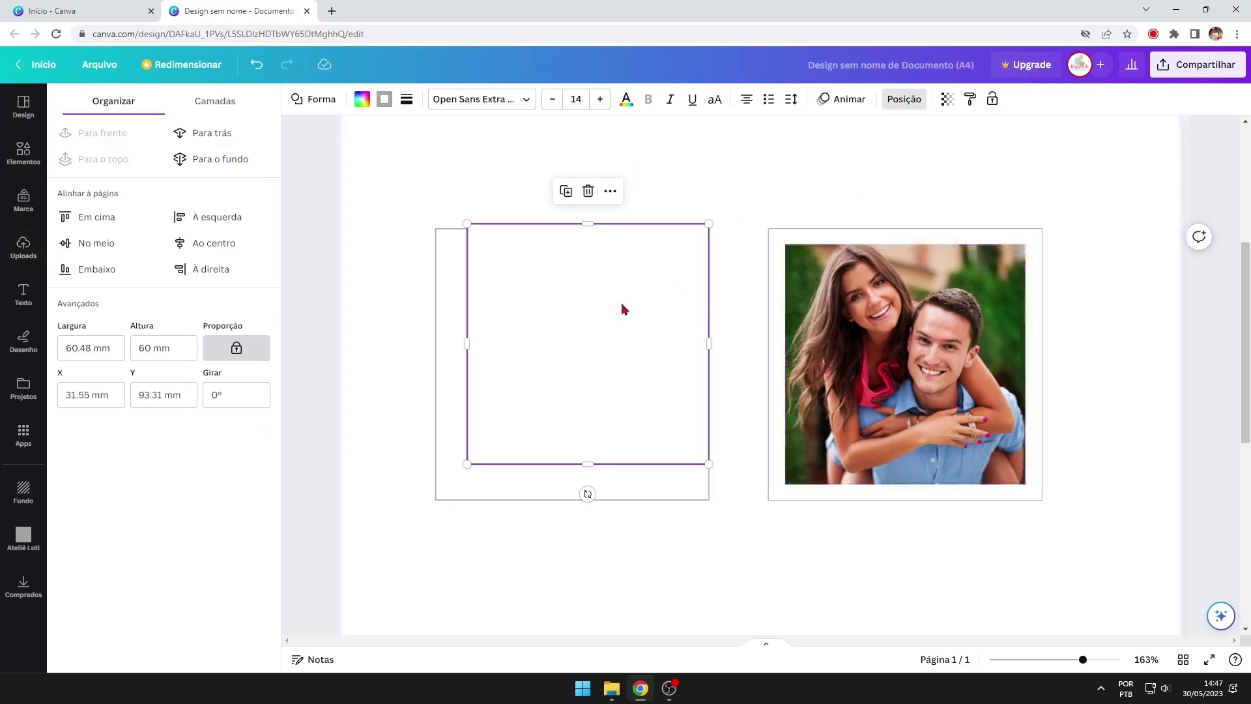
drag(616, 274, 599, 297)
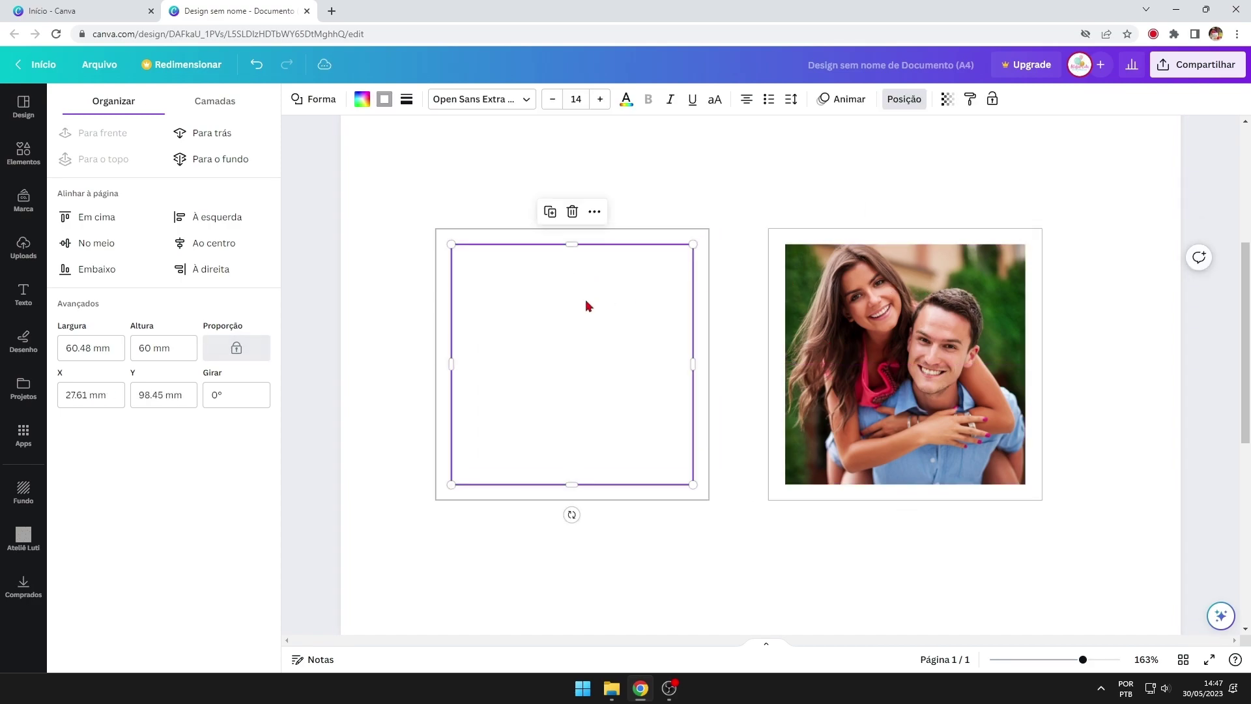
click(585, 299)
click(595, 419)
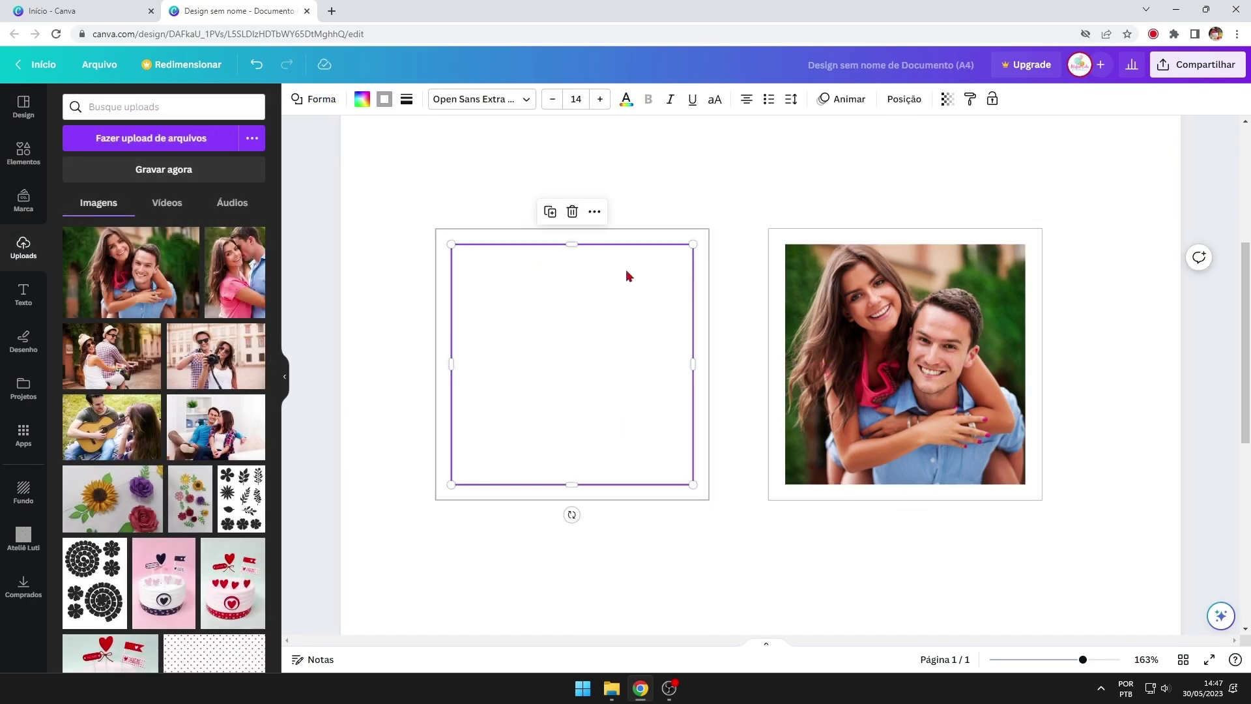
Add the text "Meu coração escolheu você para amar" and move it into the empty inner square.
click(20, 296)
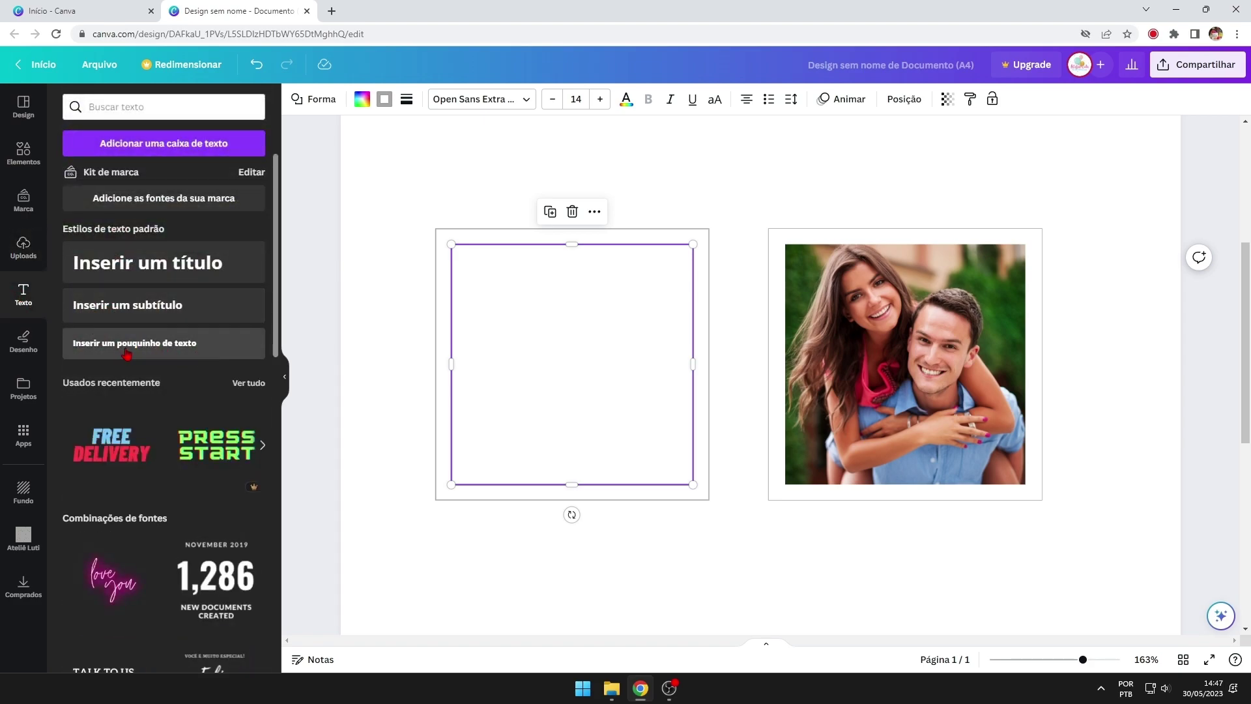
click(179, 357)
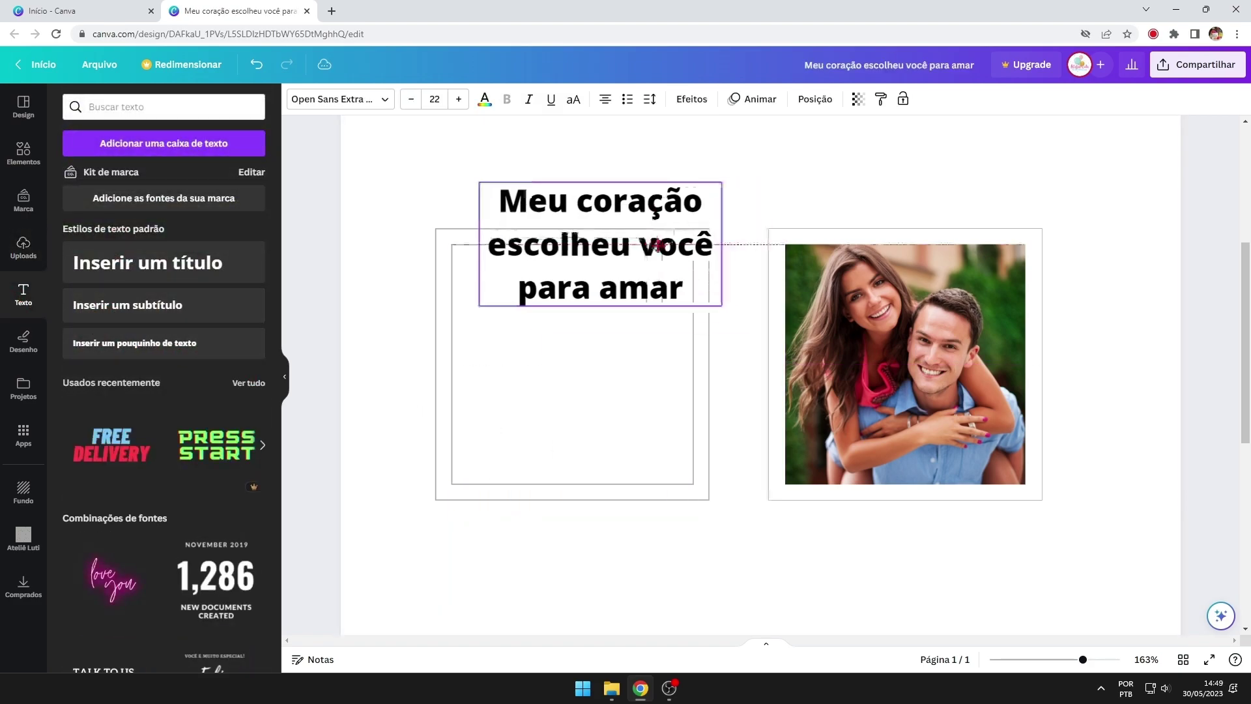
drag(661, 246, 662, 363)
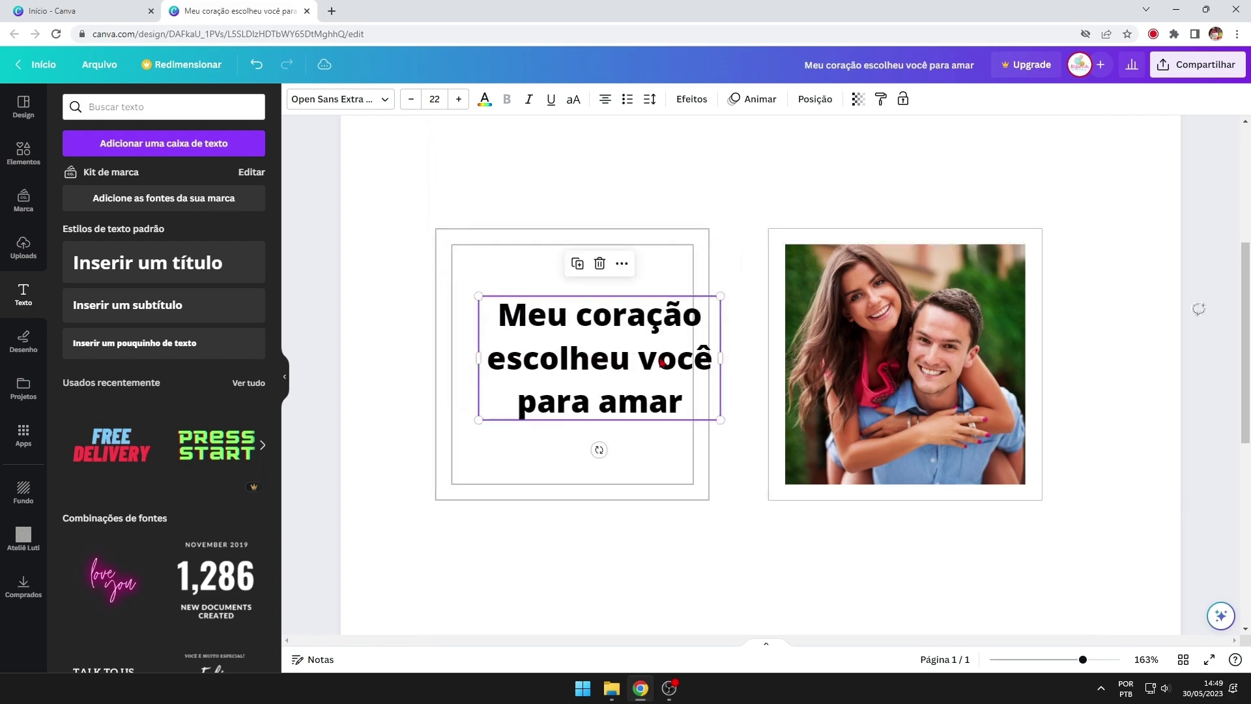
Change the phrase's font to A Day Without Sun Text and move the text lower inside the inner square.
click(362, 106)
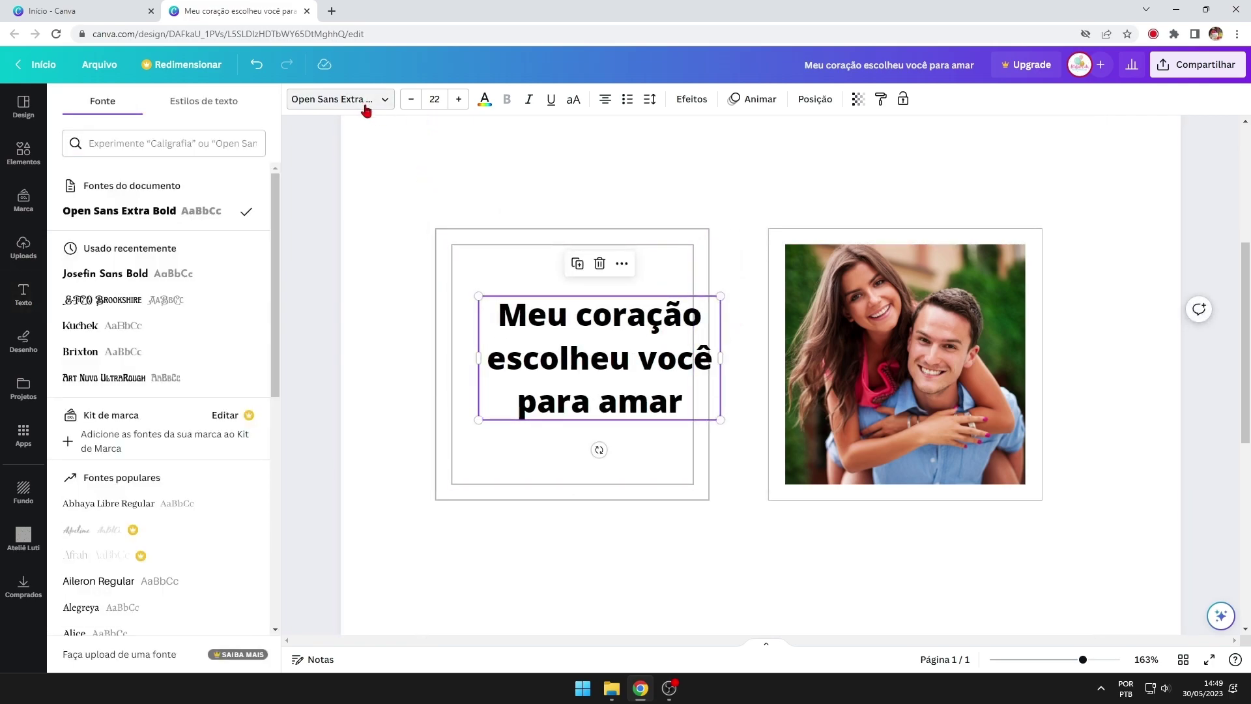
click(170, 144)
text(a)
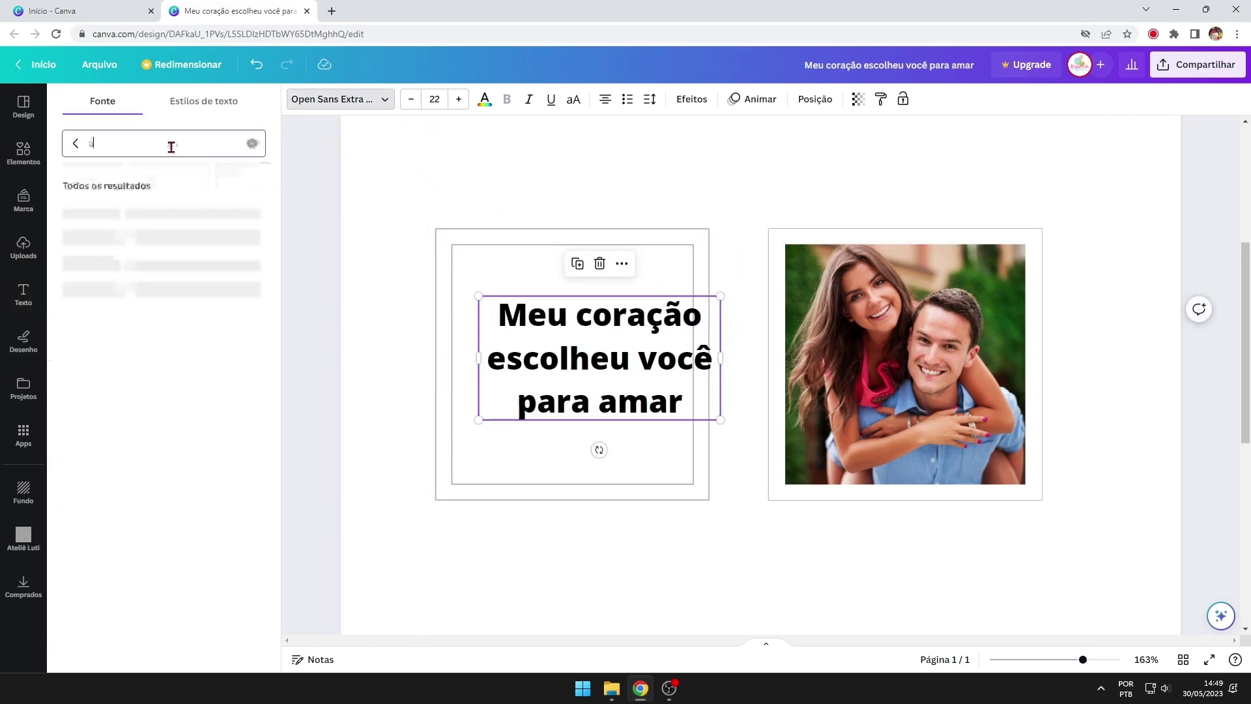
text( day)
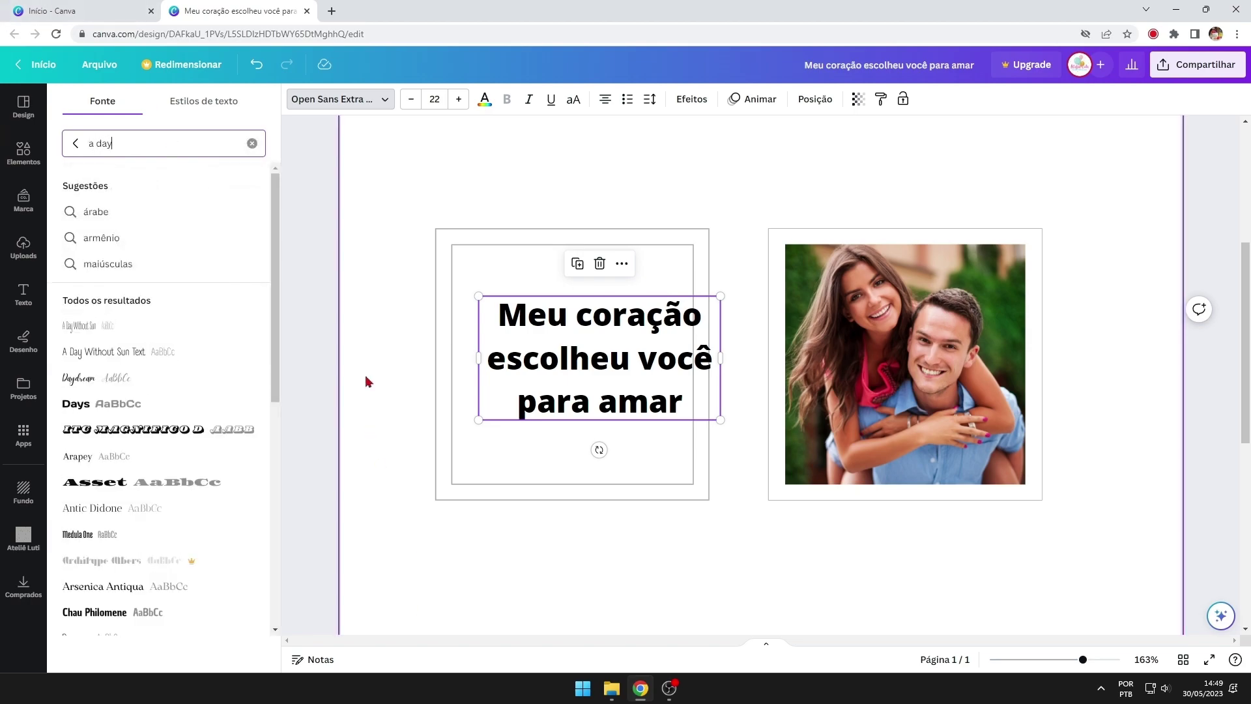
click(128, 356)
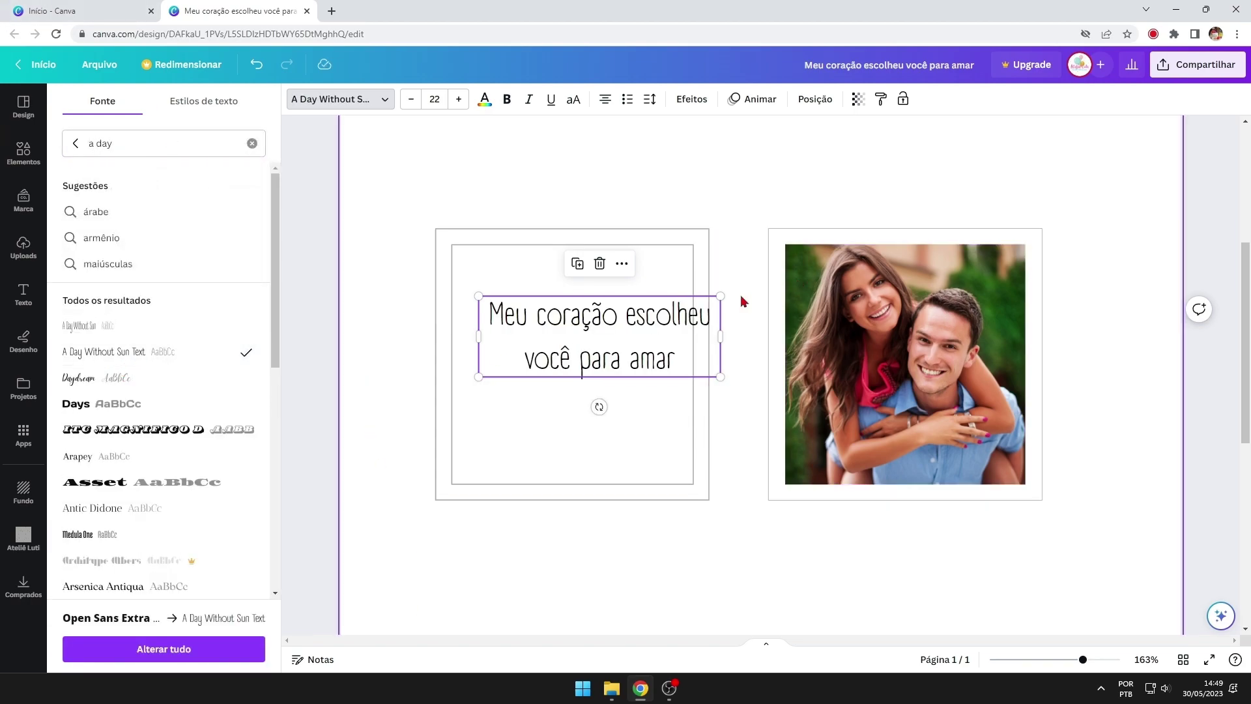
drag(709, 328, 698, 363)
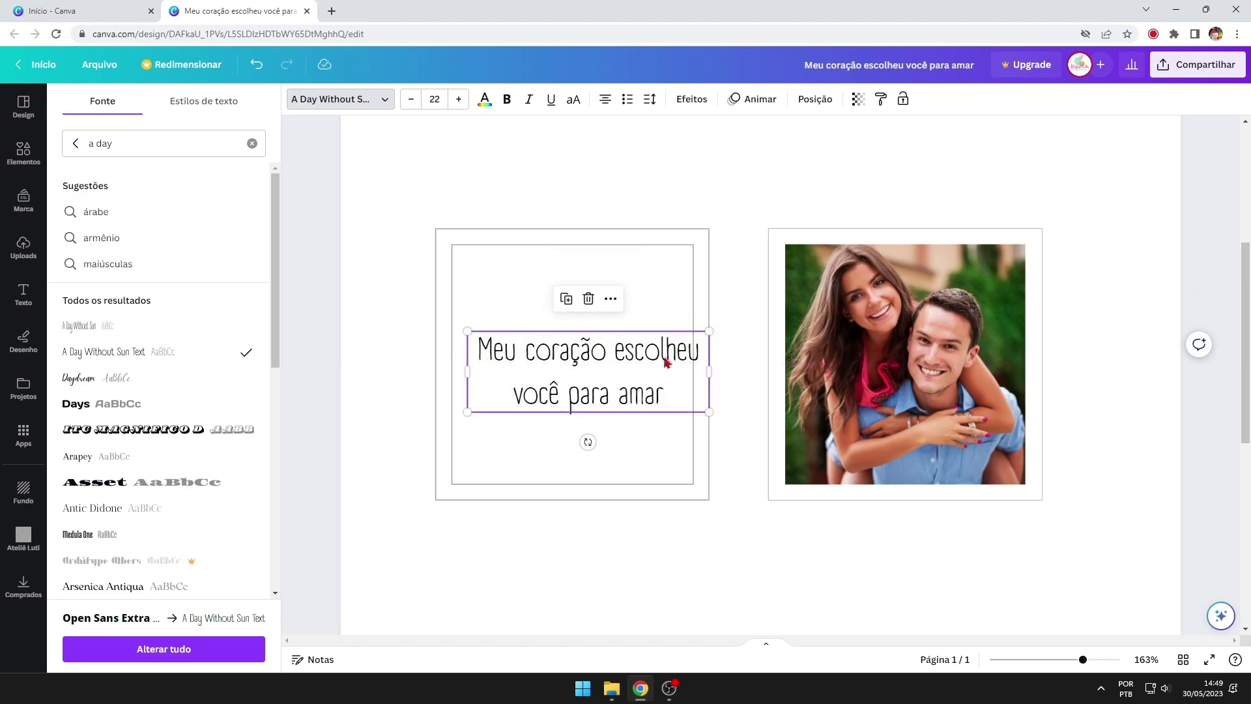
Change the font of only the word "amar" to Halimum.
double_click(698, 363)
click(627, 396)
double_click(628, 396)
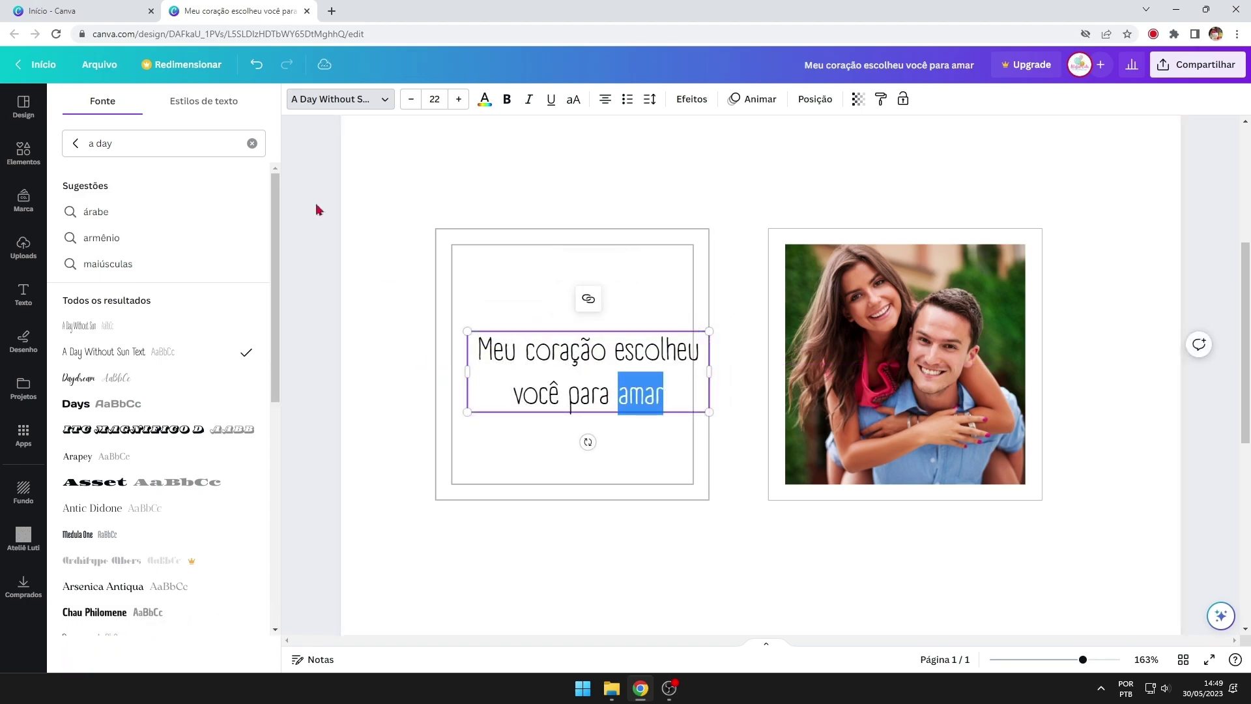
click(350, 108)
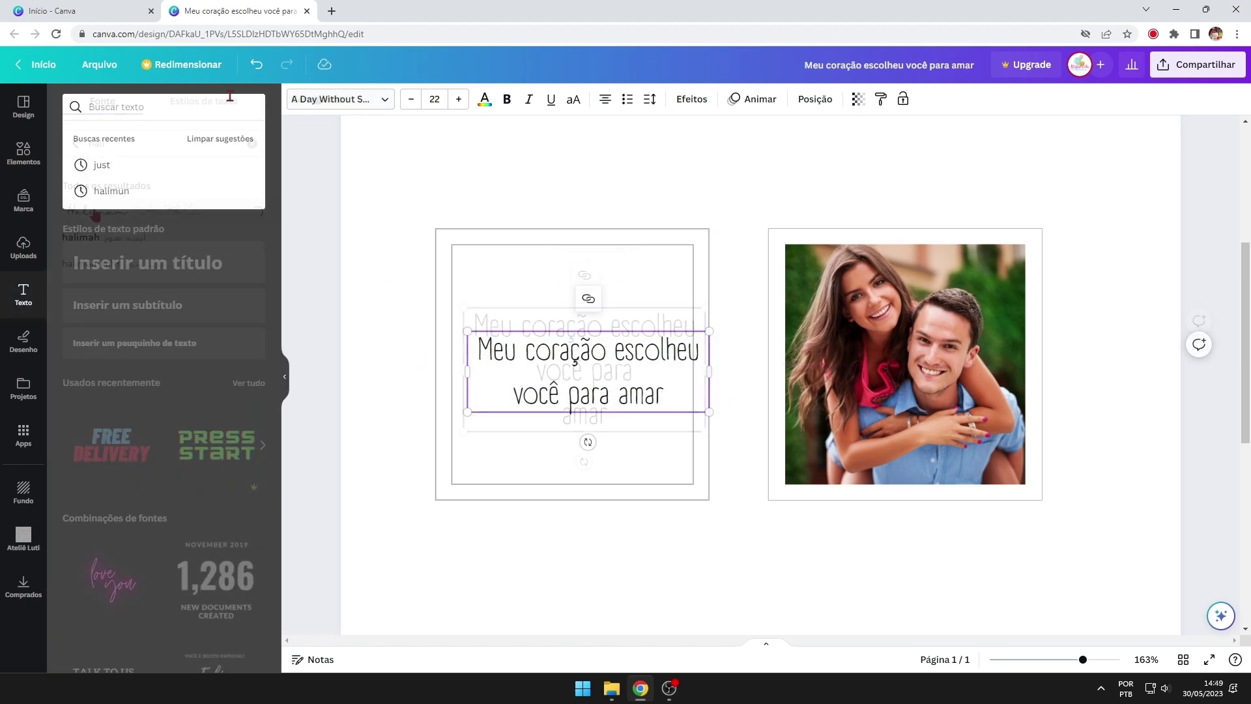
text(hali)
click(98, 210)
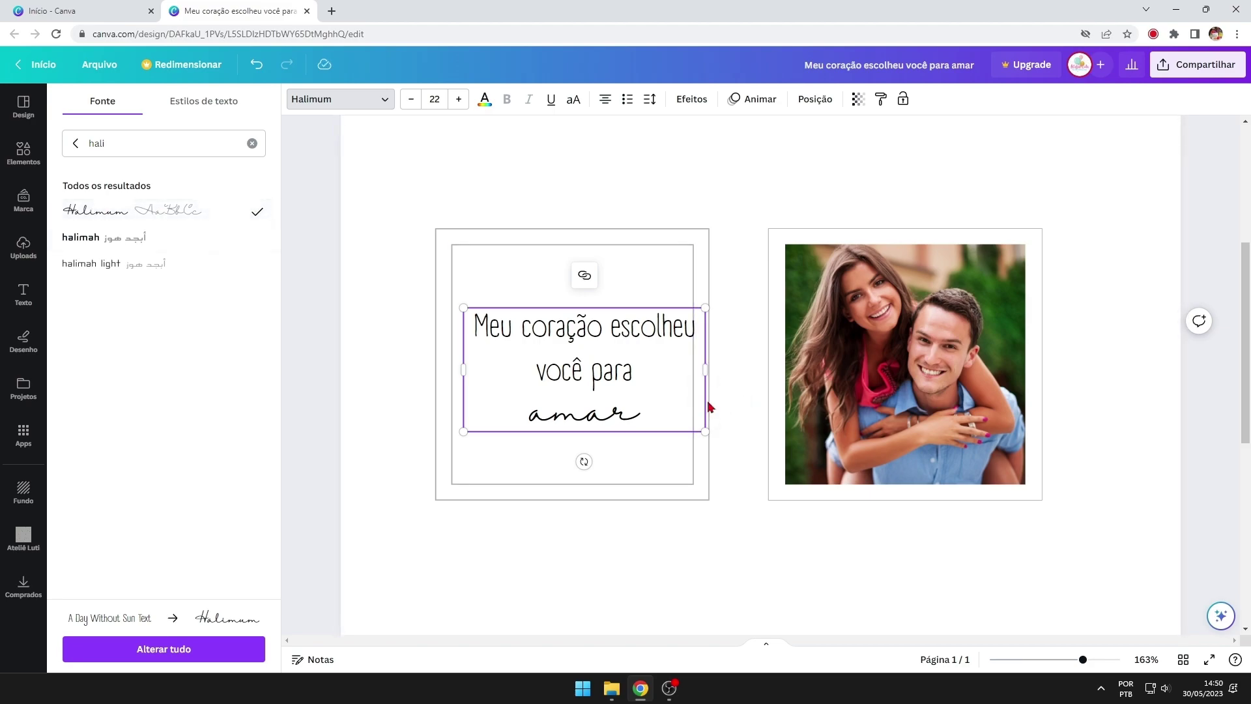
Tighten the phrase's line spacing and resize the text to fit centred in the inner square, with "amar" larger than the rest.
click(648, 99)
drag(741, 192, 649, 245)
drag(628, 402, 500, 405)
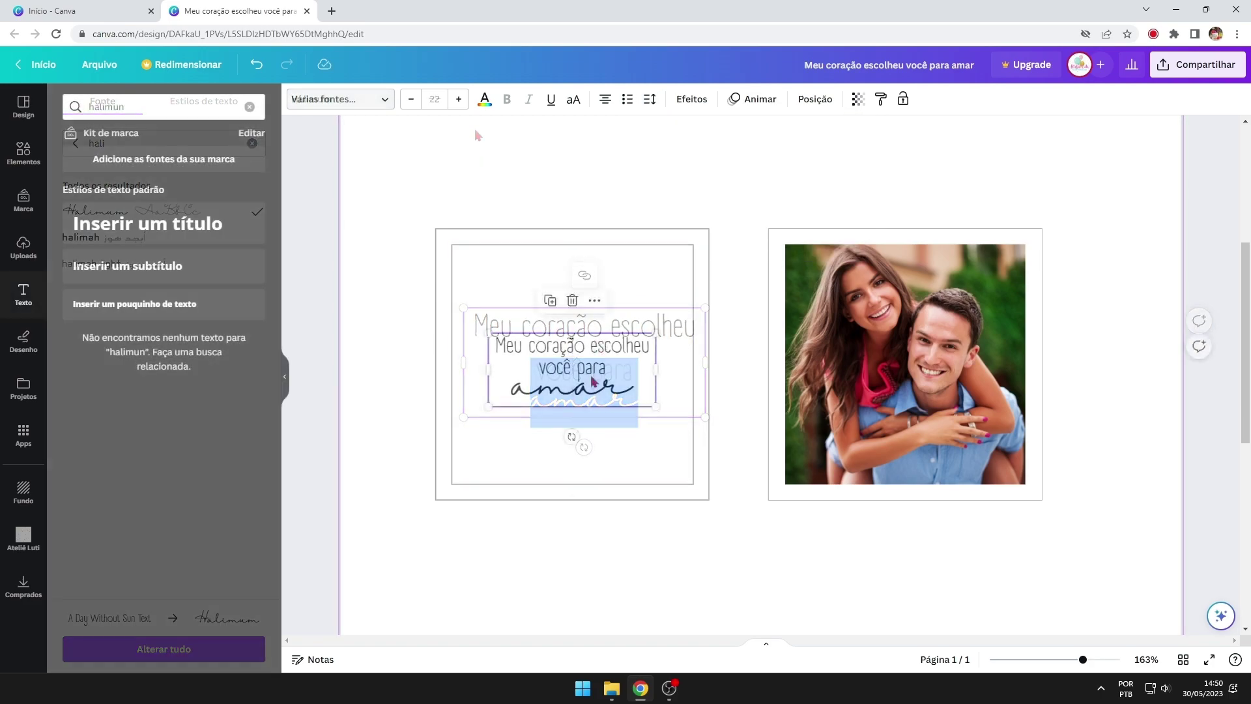
Colour the word "amar" red.
drag(623, 391, 512, 393)
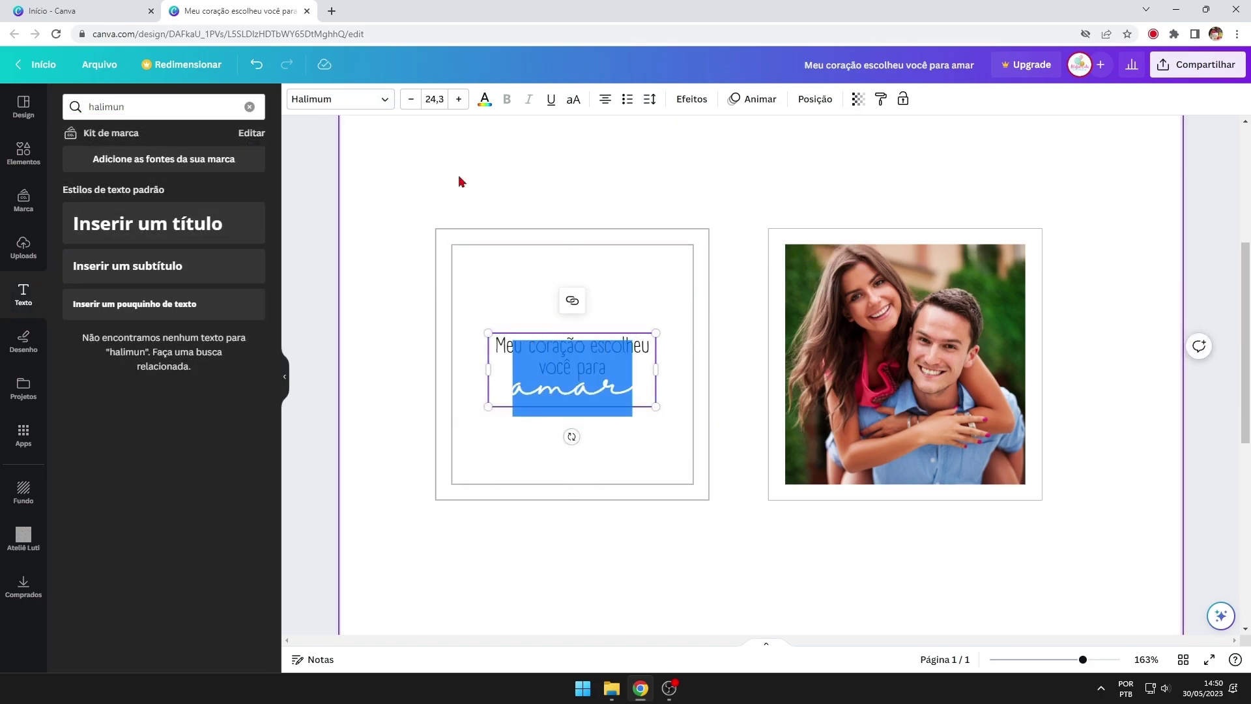
click(484, 101)
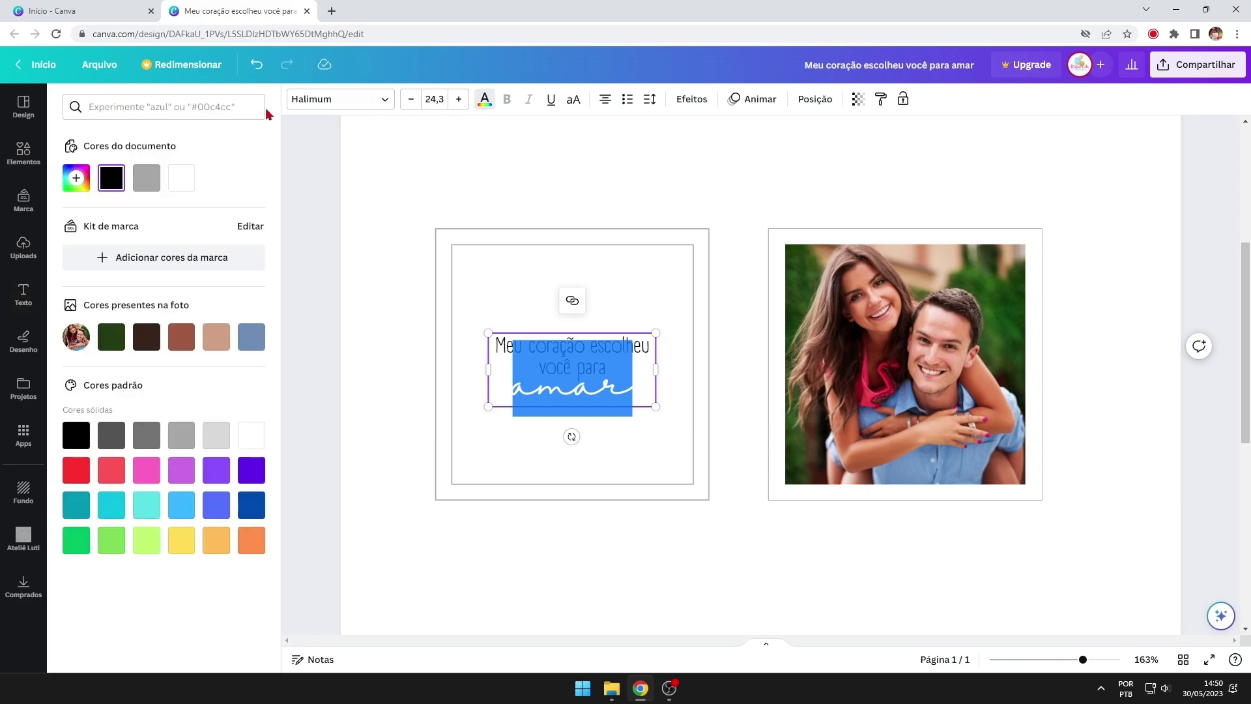
click(79, 484)
click(741, 209)
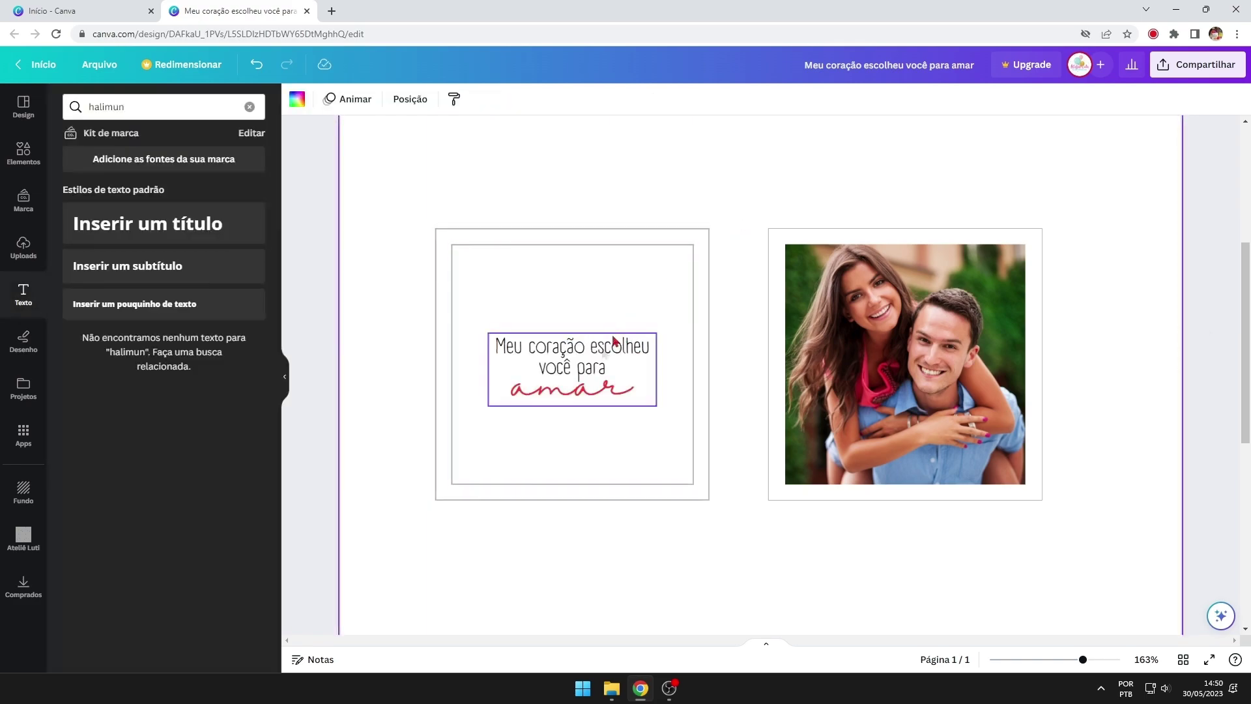
Insert a red heart graphic from the Coração elements, shrink it and centre it just above the phrase.
click(23, 153)
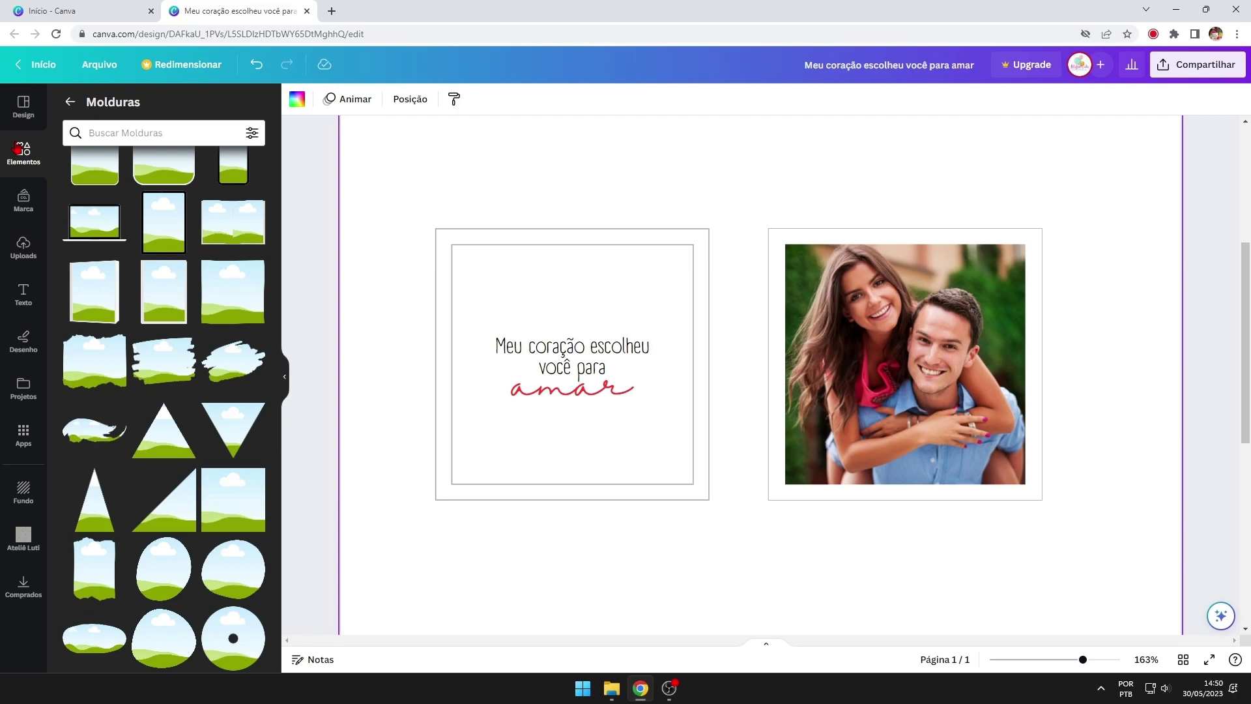
click(70, 101)
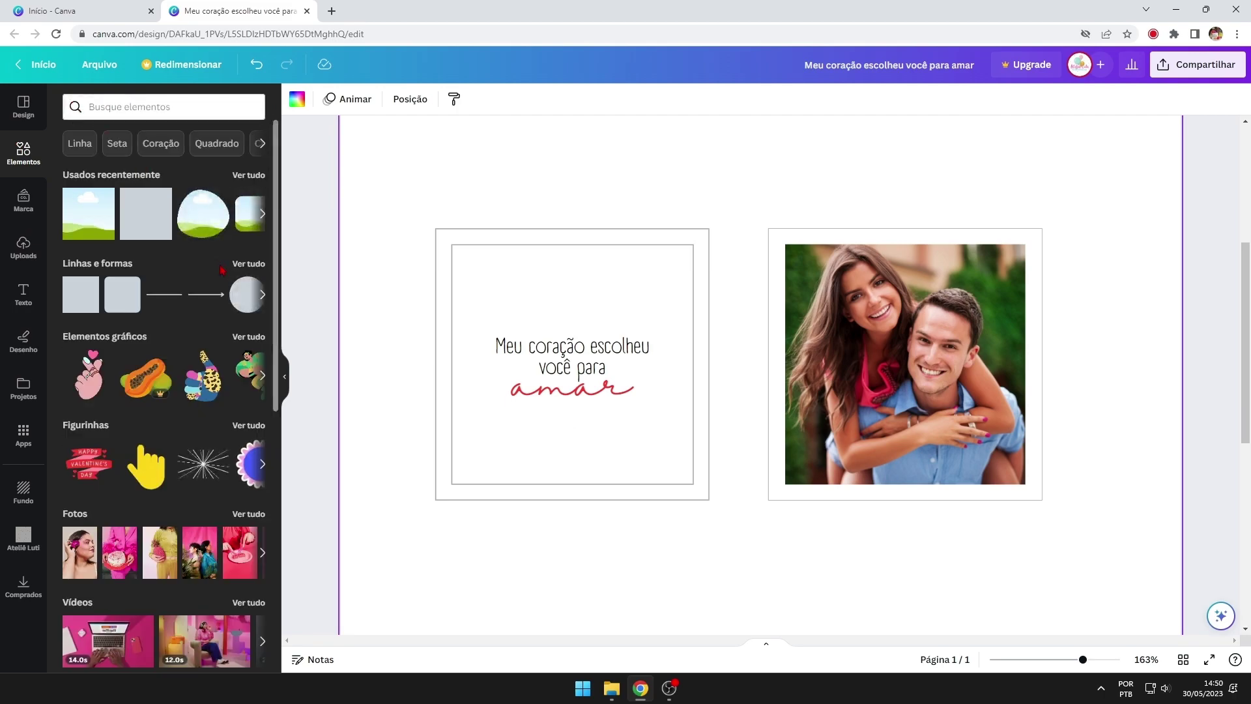
click(148, 154)
click(118, 274)
drag(724, 391, 551, 395)
drag(652, 324, 574, 227)
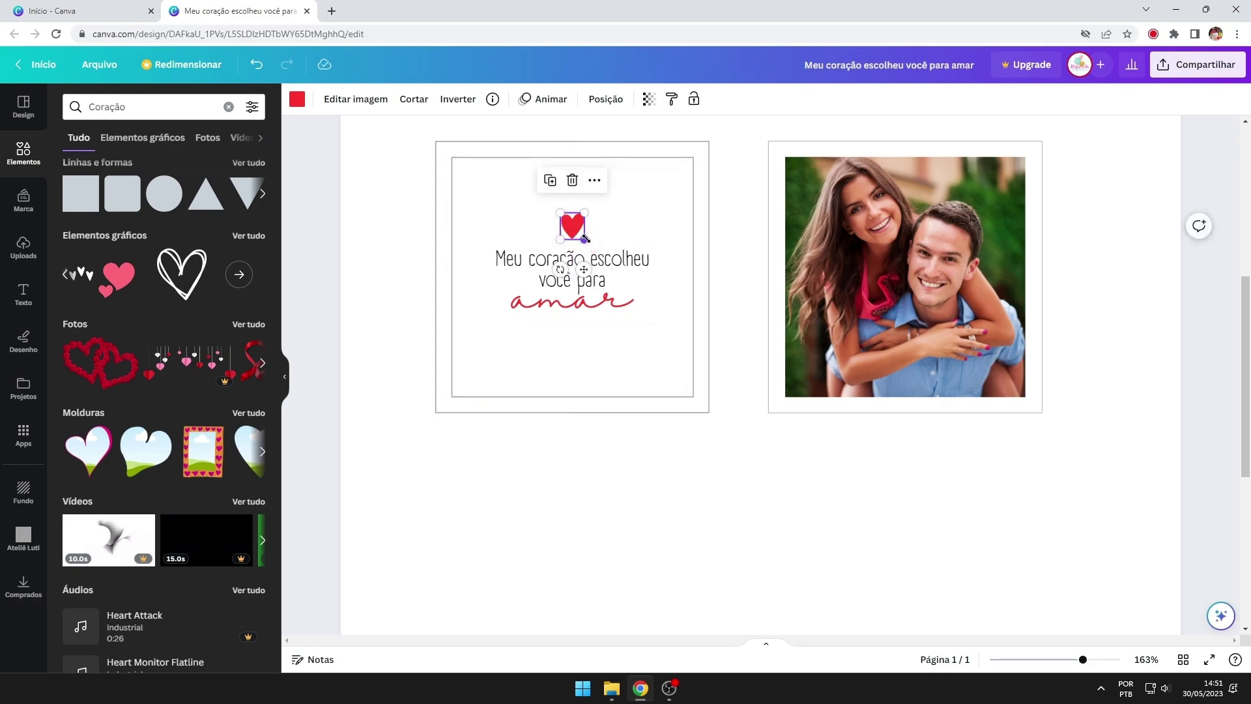
Select the whole phrase card with its squares, text and heart, and move it to the upper-left corner of the page.
ctrl+scroll(586, 248, down, 5)
drag(617, 276, 748, 454)
drag(680, 374, 666, 226)
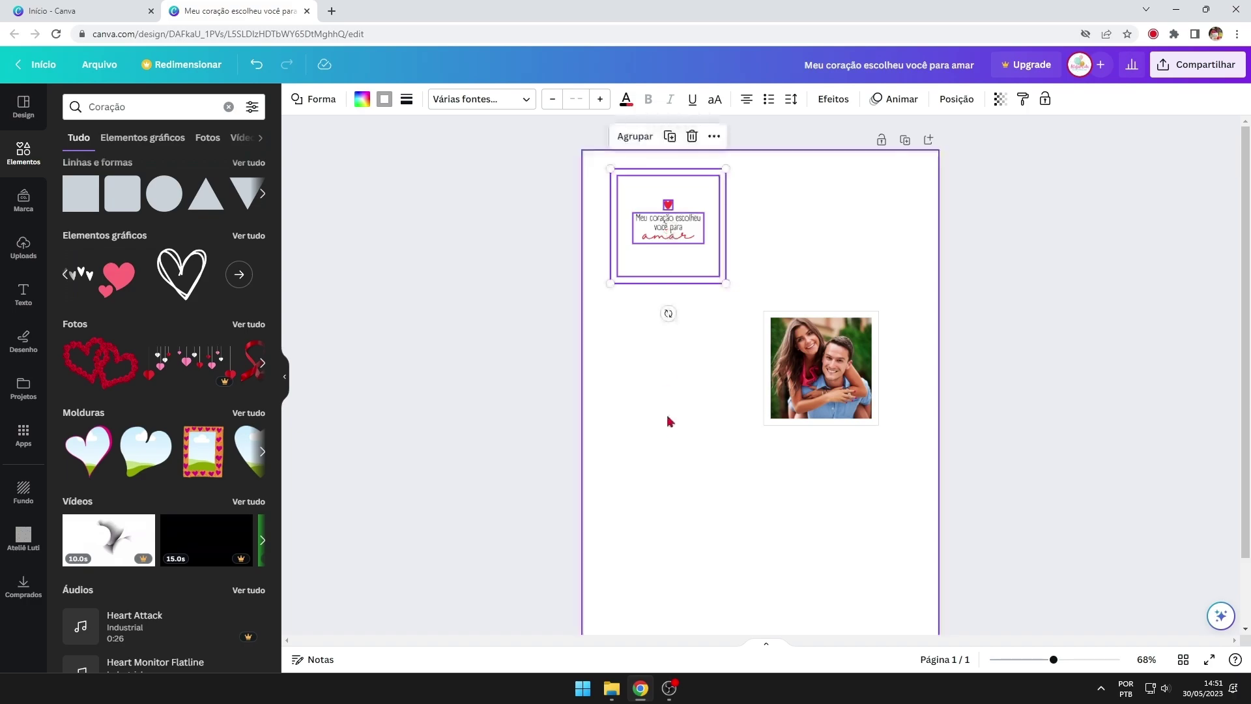
click(670, 430)
Move the bordered photo card directly below the phrase card, aligned with it and touching its lower edge.
drag(748, 281, 916, 502)
drag(841, 363, 688, 331)
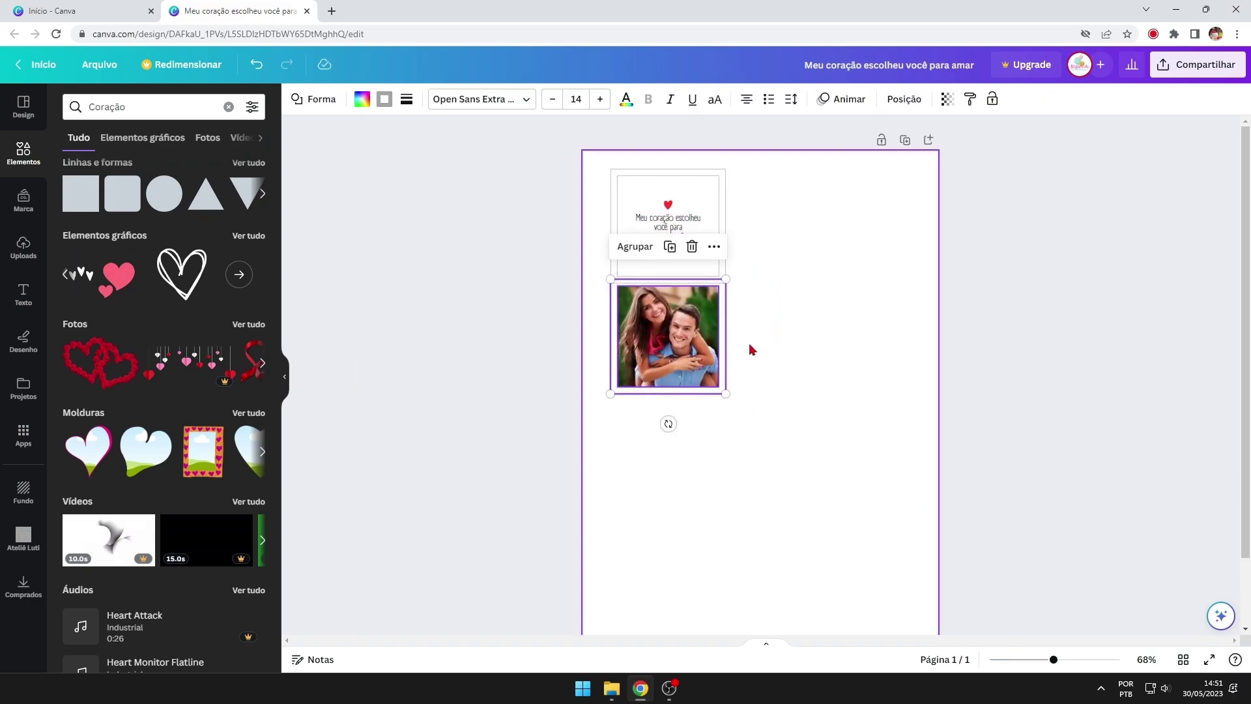
click(770, 349)
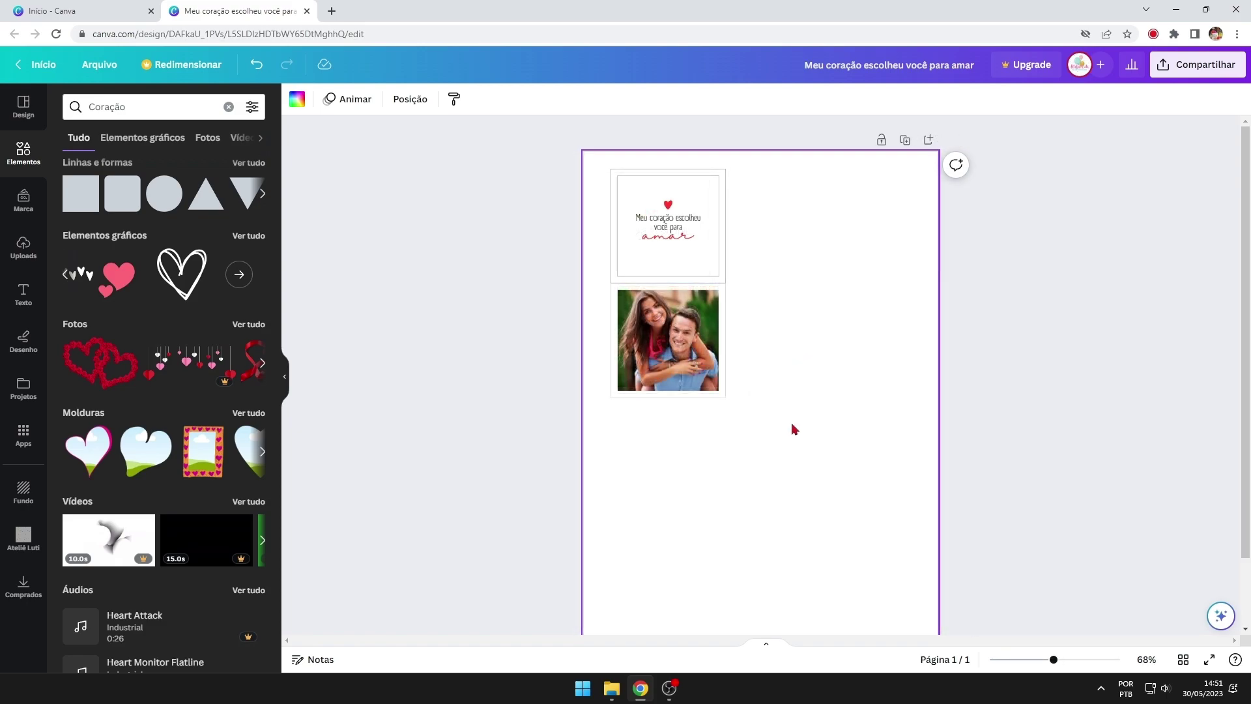
Duplicate the bordered photo card and place the copy directly below the original in the same column.
drag(764, 464, 593, 288)
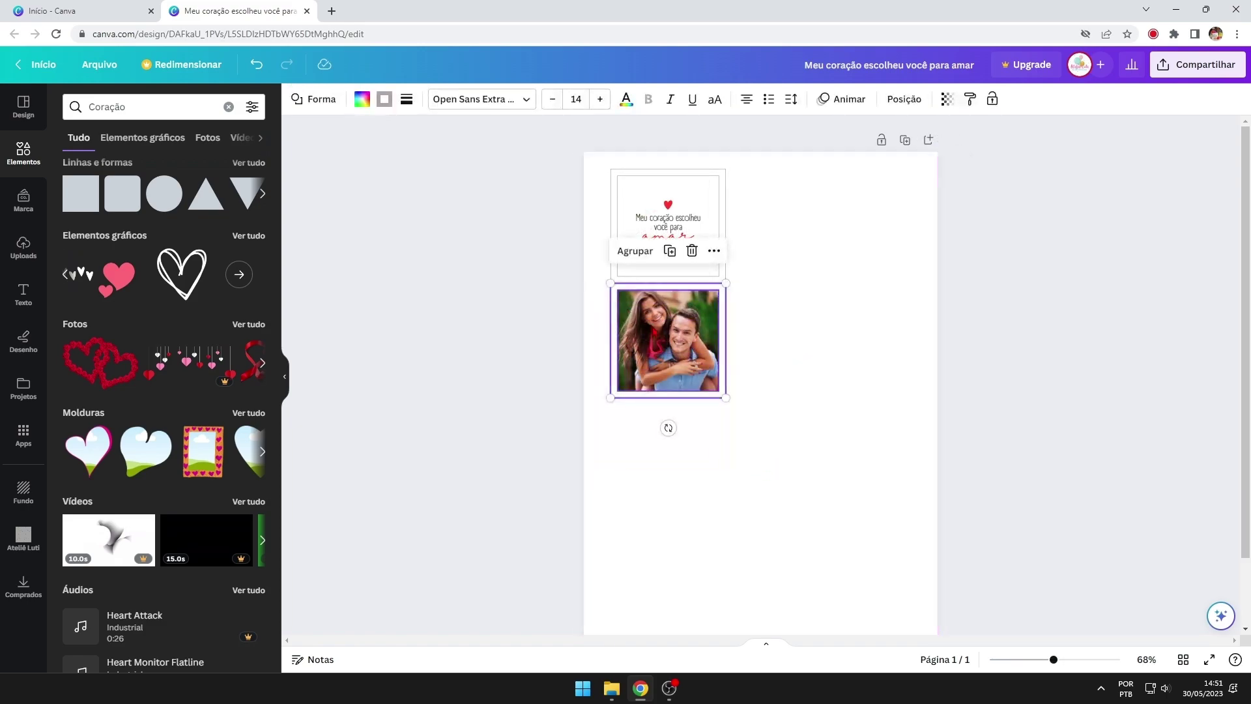
click(679, 252)
drag(669, 352, 670, 421)
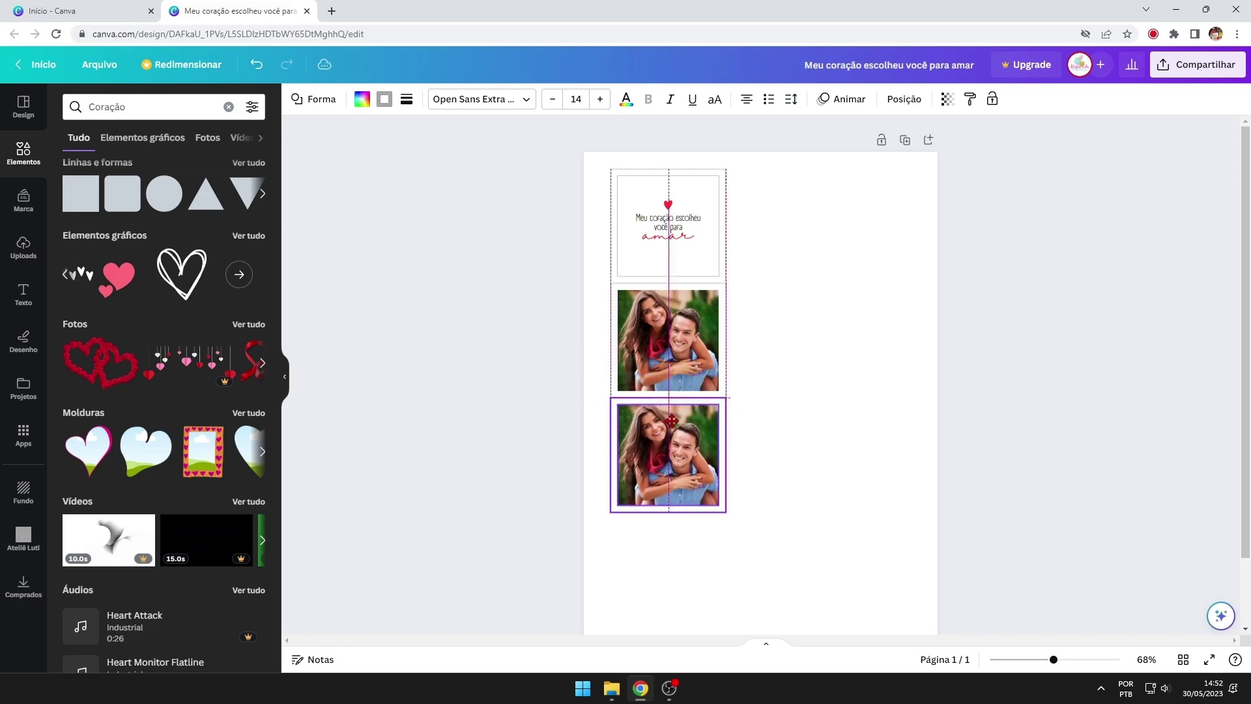
click(799, 486)
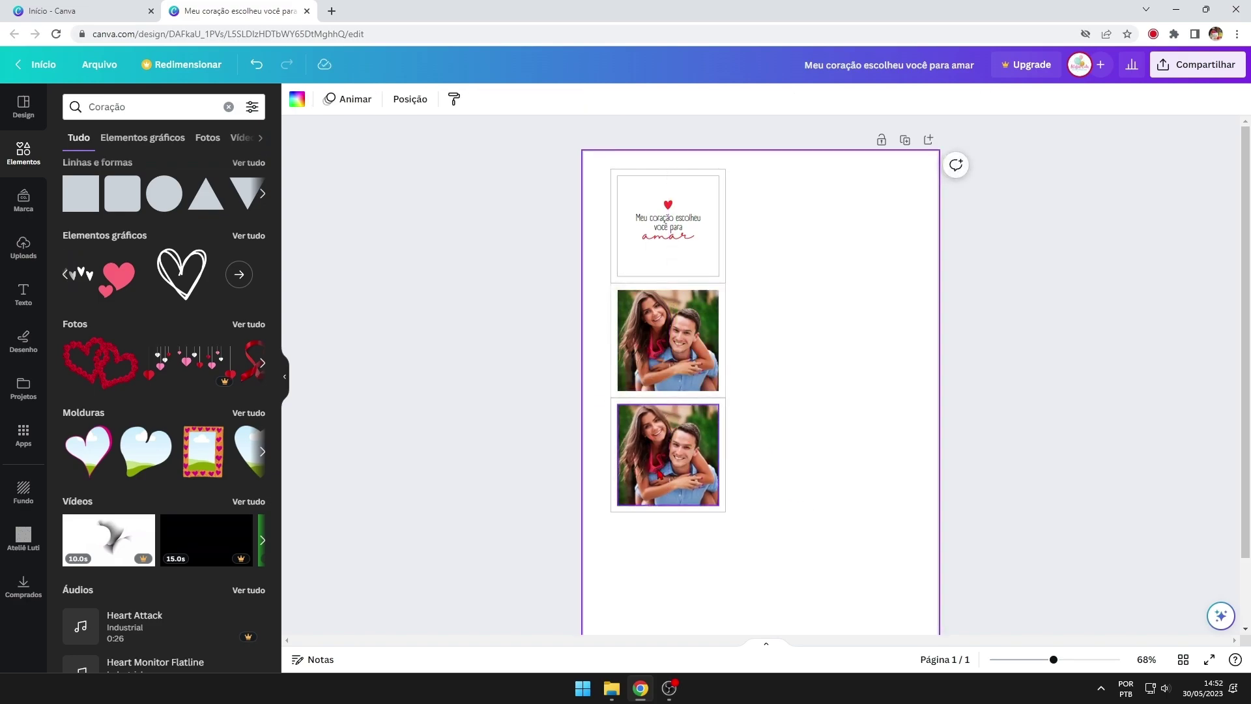
Replace the lowest card's photo with the uploaded one of the man kissing the woman in pink, and shift its crop to show both faces.
click(30, 259)
drag(578, 370, 681, 453)
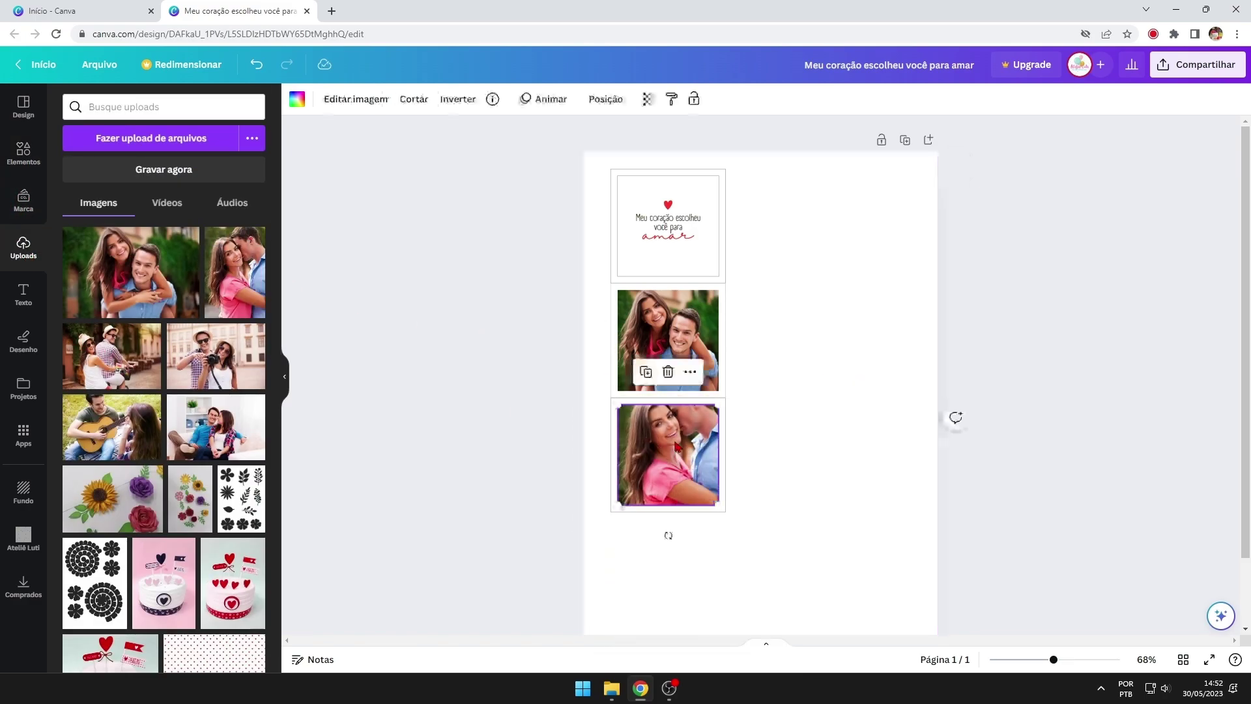
double_click(677, 447)
drag(673, 438, 672, 470)
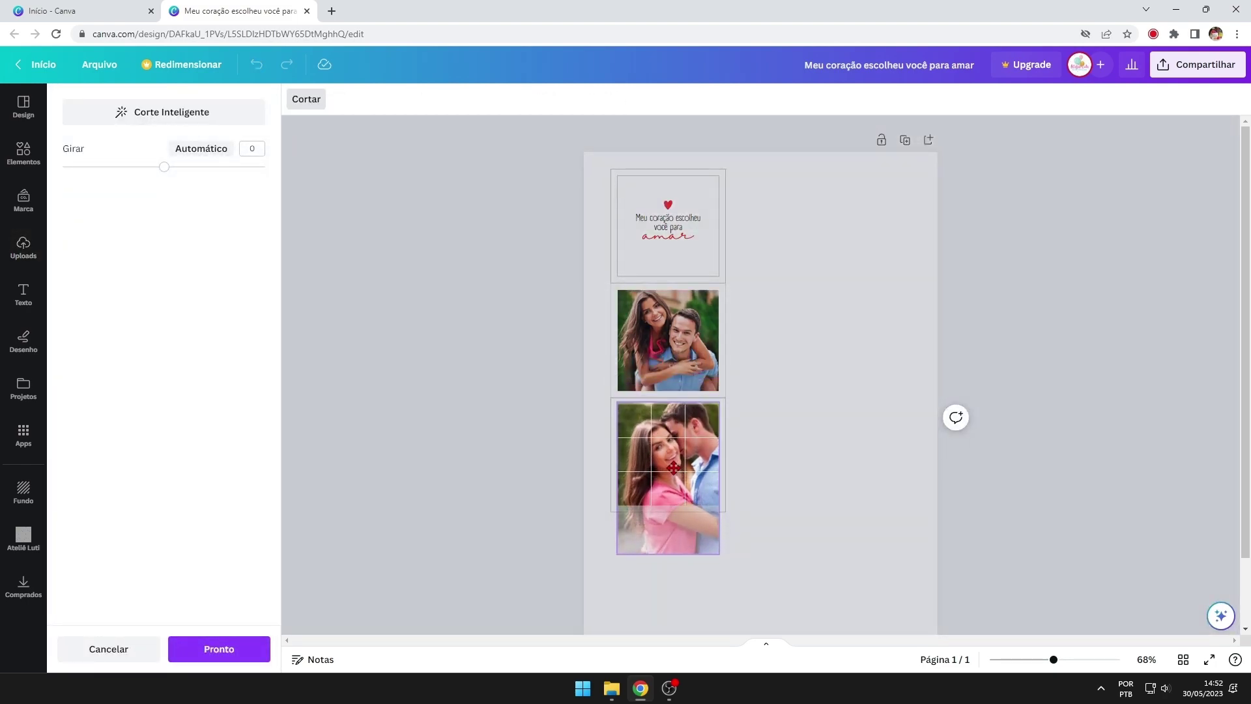
click(695, 589)
Duplicate the lowest bordered photo card and place the copy directly below it, touching its lower edge.
drag(759, 584, 605, 427)
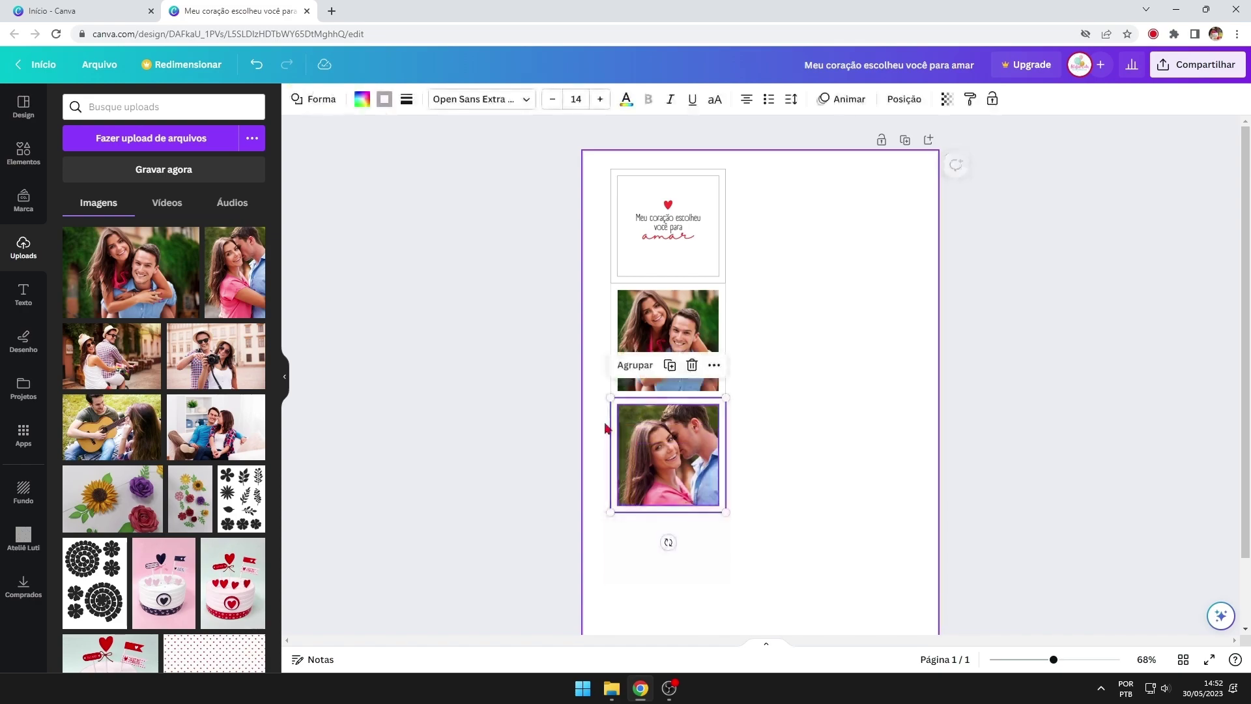
drag(758, 568, 580, 411)
scroll(741, 494, down, 1)
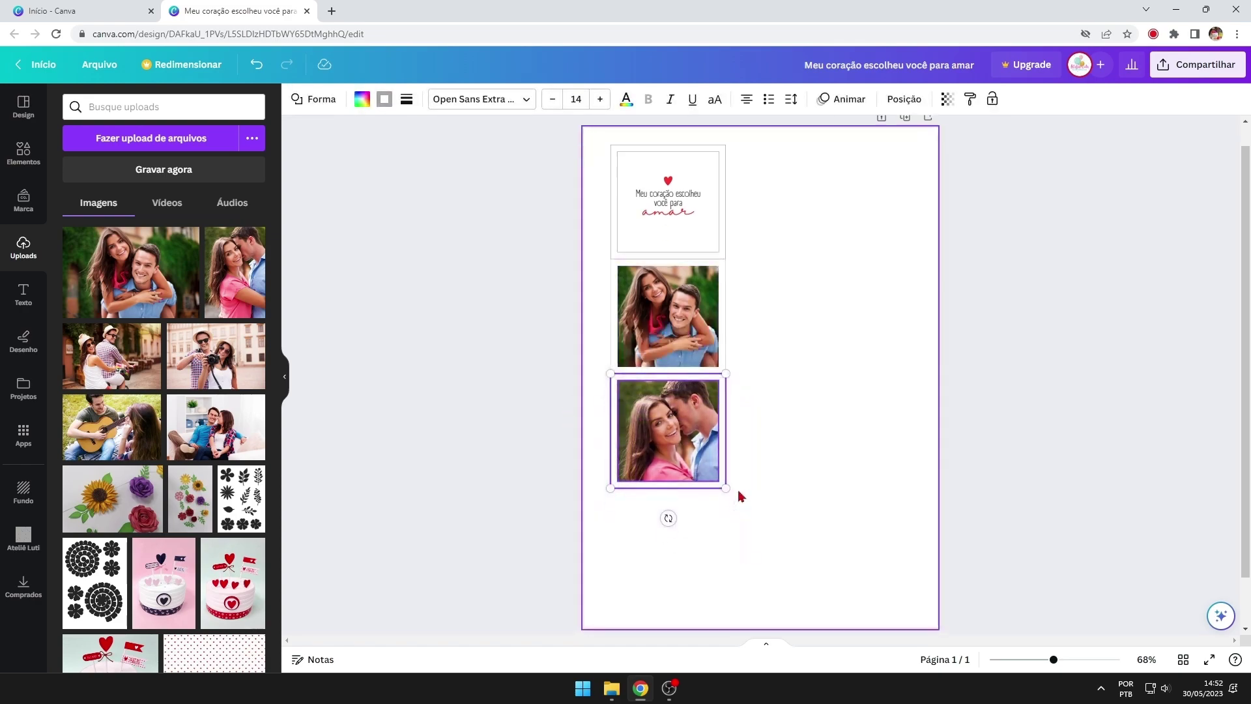
scroll(780, 498, up, 5)
drag(734, 436, 469, 235)
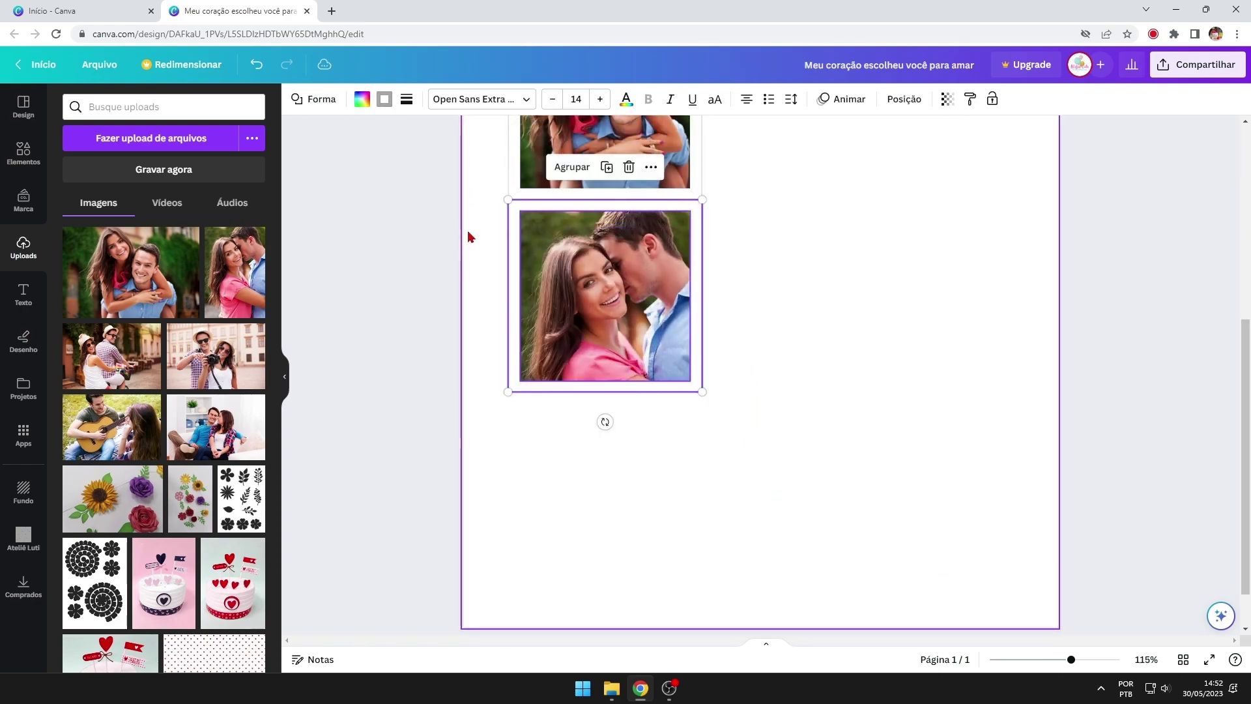
click(607, 167)
drag(647, 239, 647, 431)
click(770, 498)
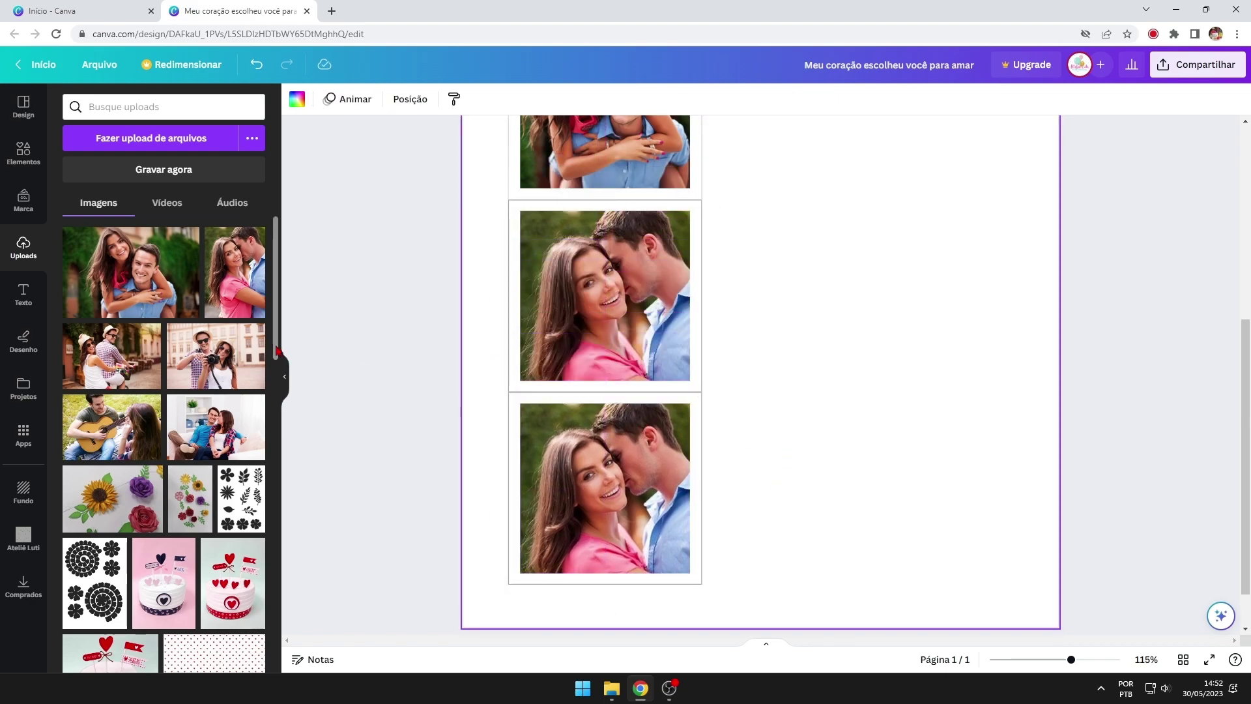
Replace the new lowest card's photo with the uploaded one of the man playing guitar, and shift its crop to show more of the man.
drag(111, 427, 524, 486)
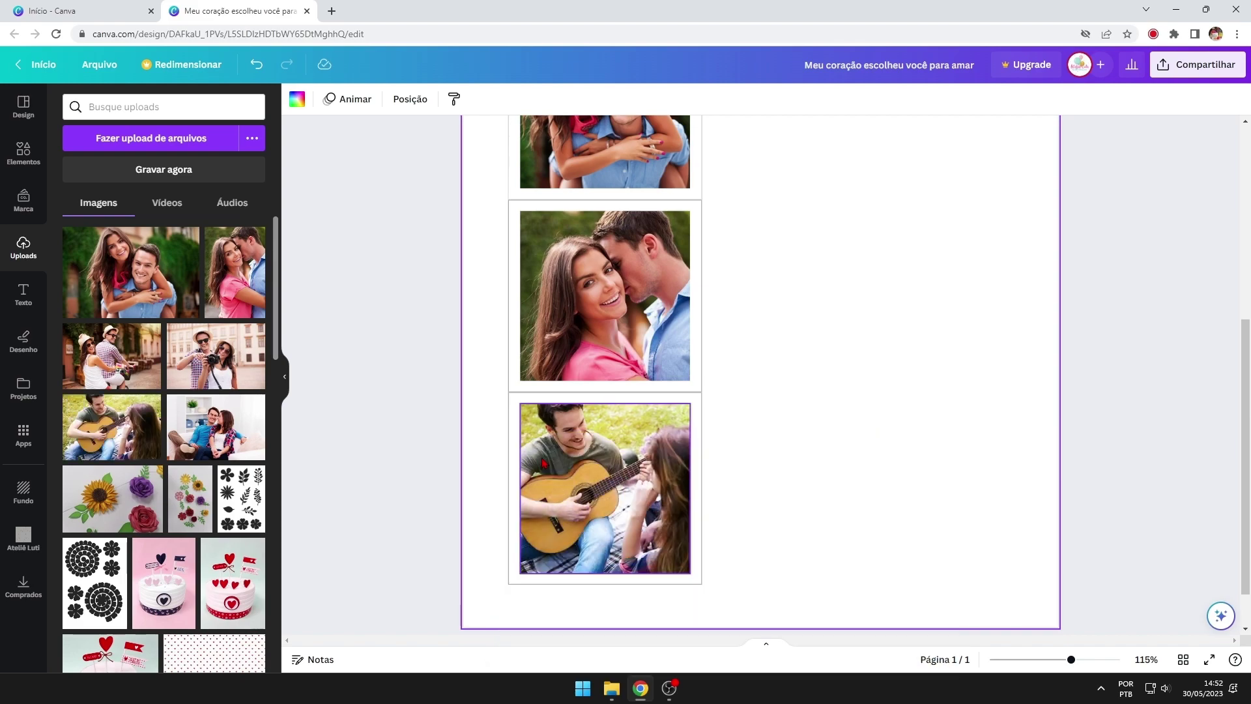
double_click(605, 488)
drag(617, 440, 637, 442)
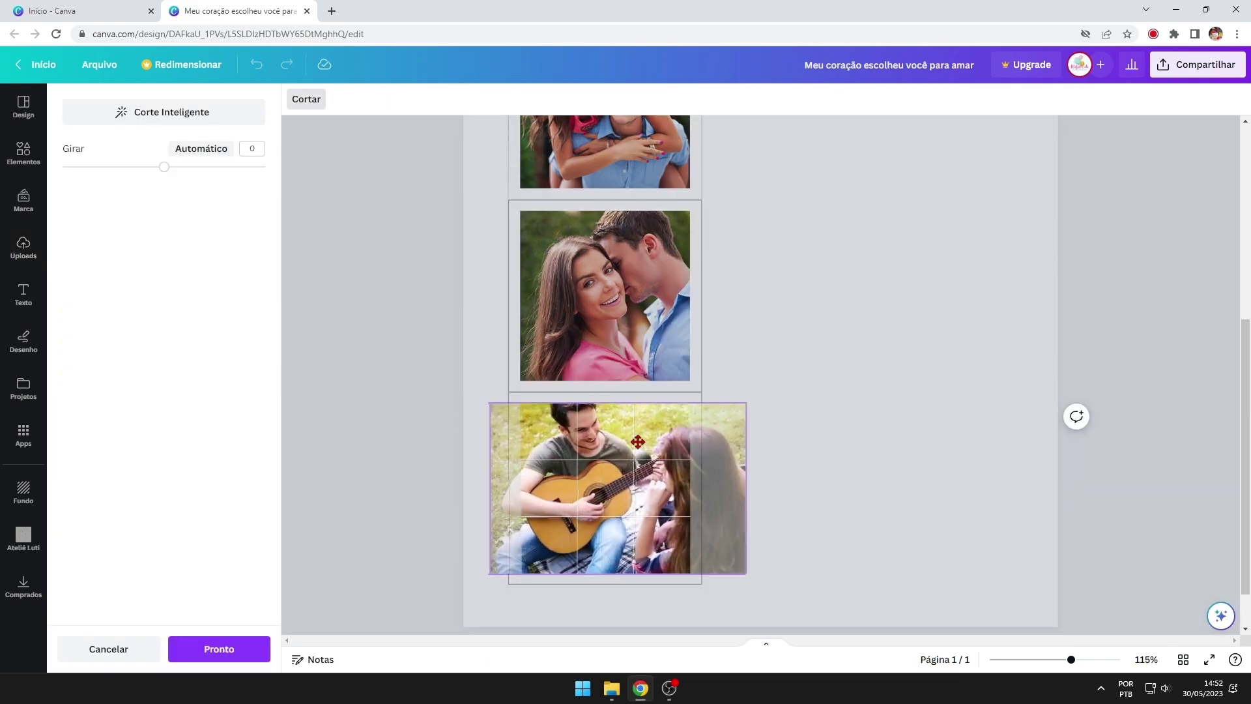
key(Return)
scroll(796, 389, down, 5)
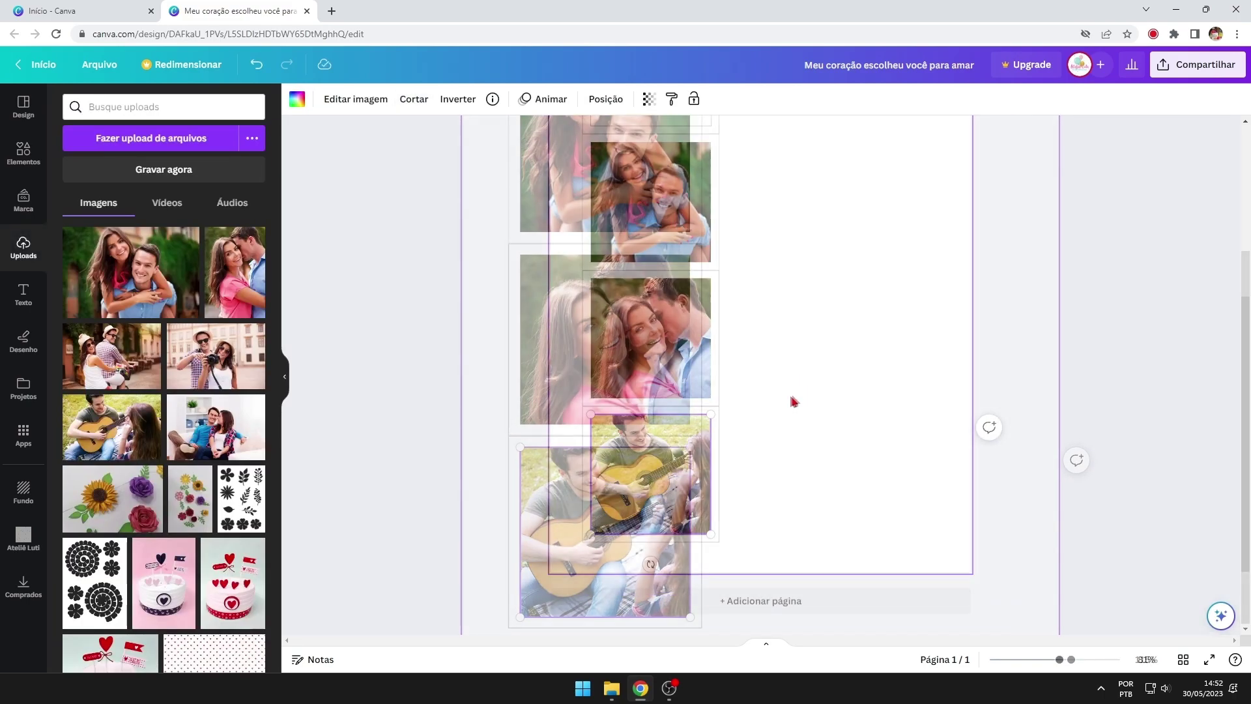
click(801, 367)
scroll(782, 456, up, 1)
scroll(766, 546, down, 1)
Duplicate the whole column of four cards and place the copy beside the original, with both columns centred across the page.
drag(758, 555, 590, 133)
scroll(782, 325, up, 2)
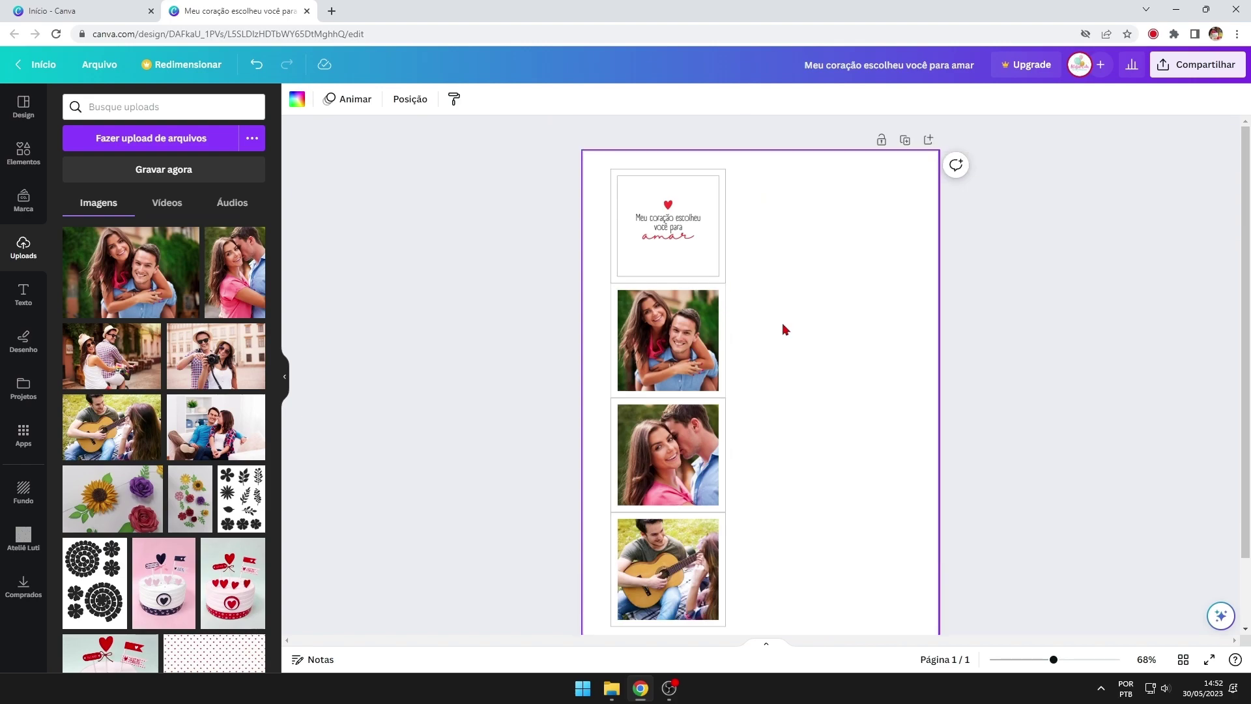
drag(747, 153, 593, 651)
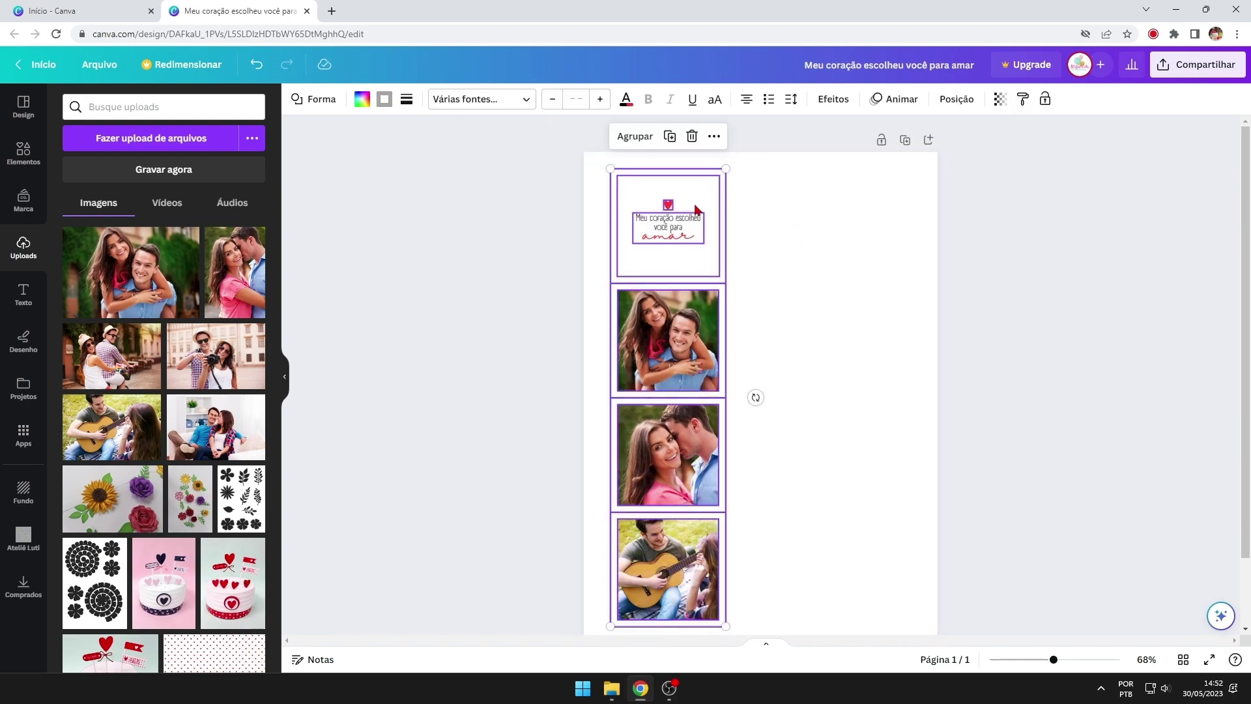
click(670, 136)
drag(691, 220, 817, 214)
click(1092, 288)
scroll(1092, 288, down, 2)
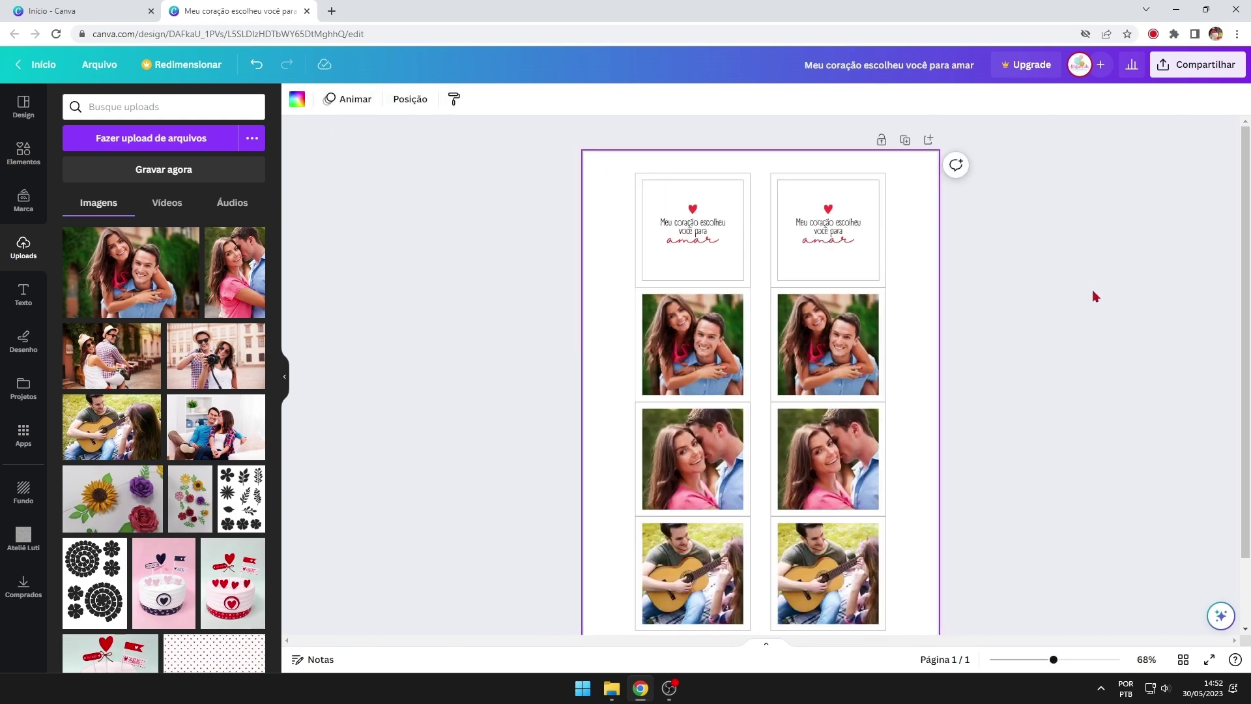
scroll(867, 311, up, 2)
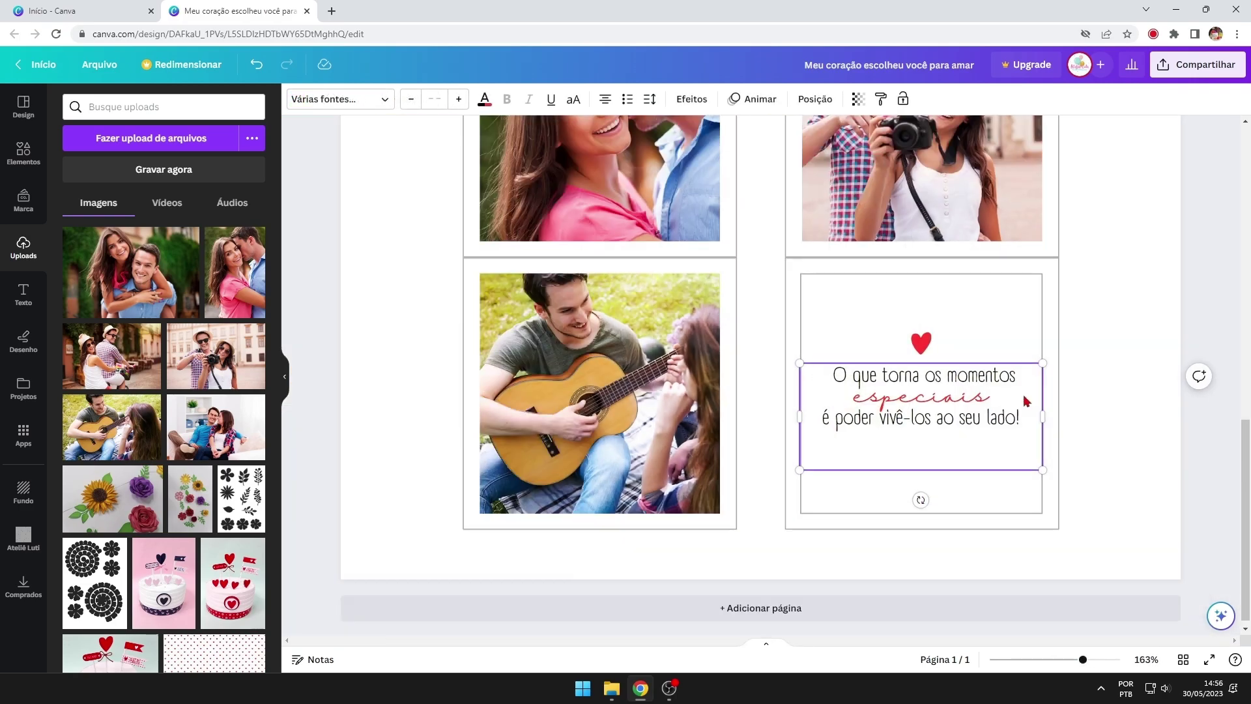
Select all the cards in both columns and move them together slightly up towards the page's upper edge.
scroll(1023, 398, down, 3)
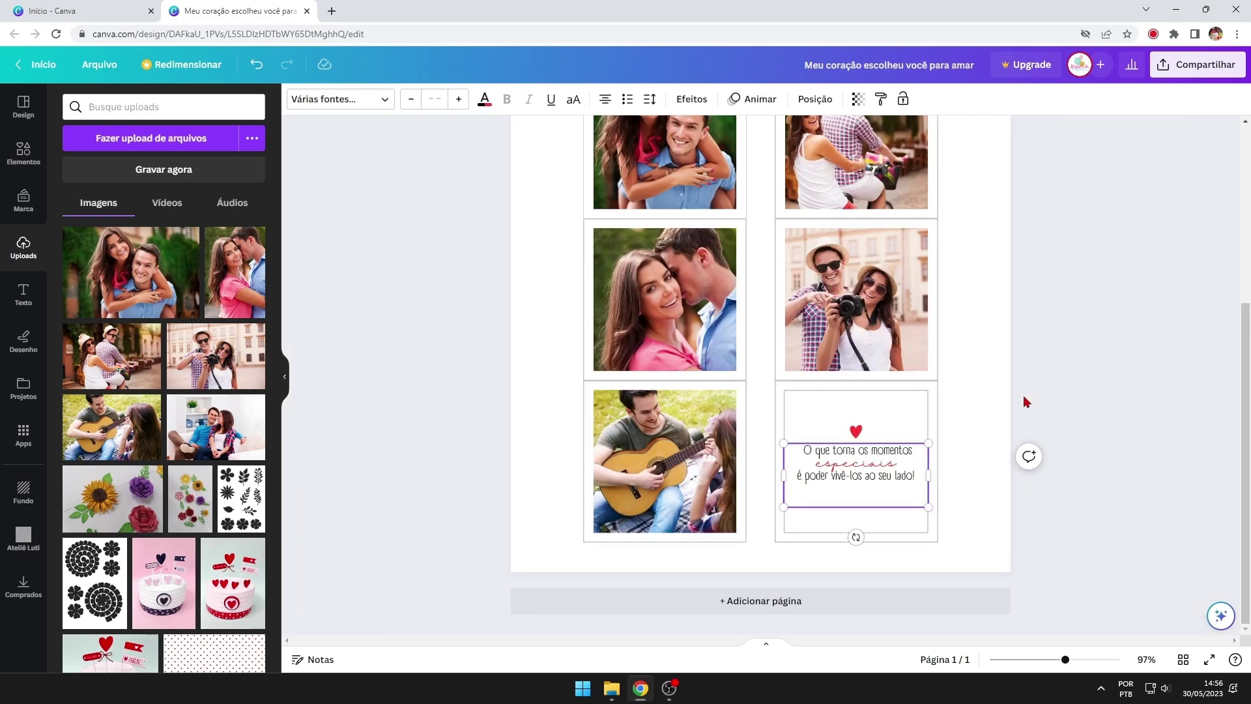
click(865, 226)
scroll(865, 234, up, 1)
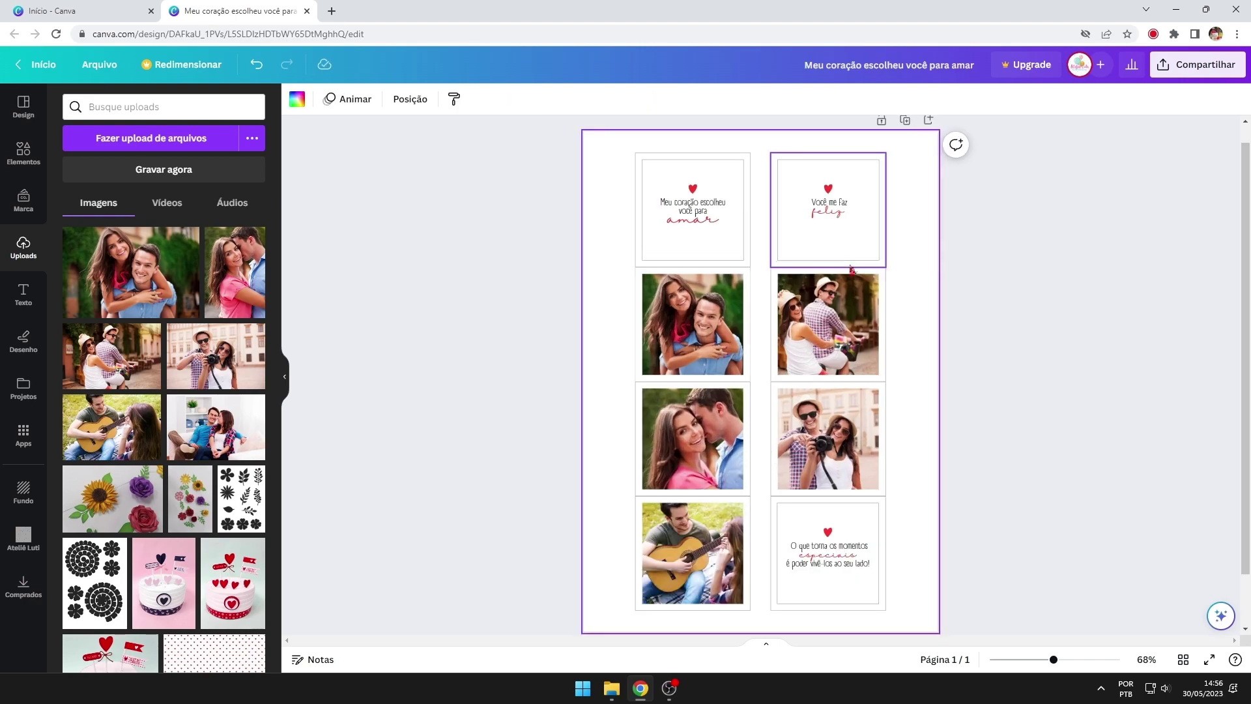
drag(846, 155, 749, 616)
drag(622, 156, 752, 629)
click(945, 371)
drag(623, 152, 909, 616)
drag(852, 189, 852, 182)
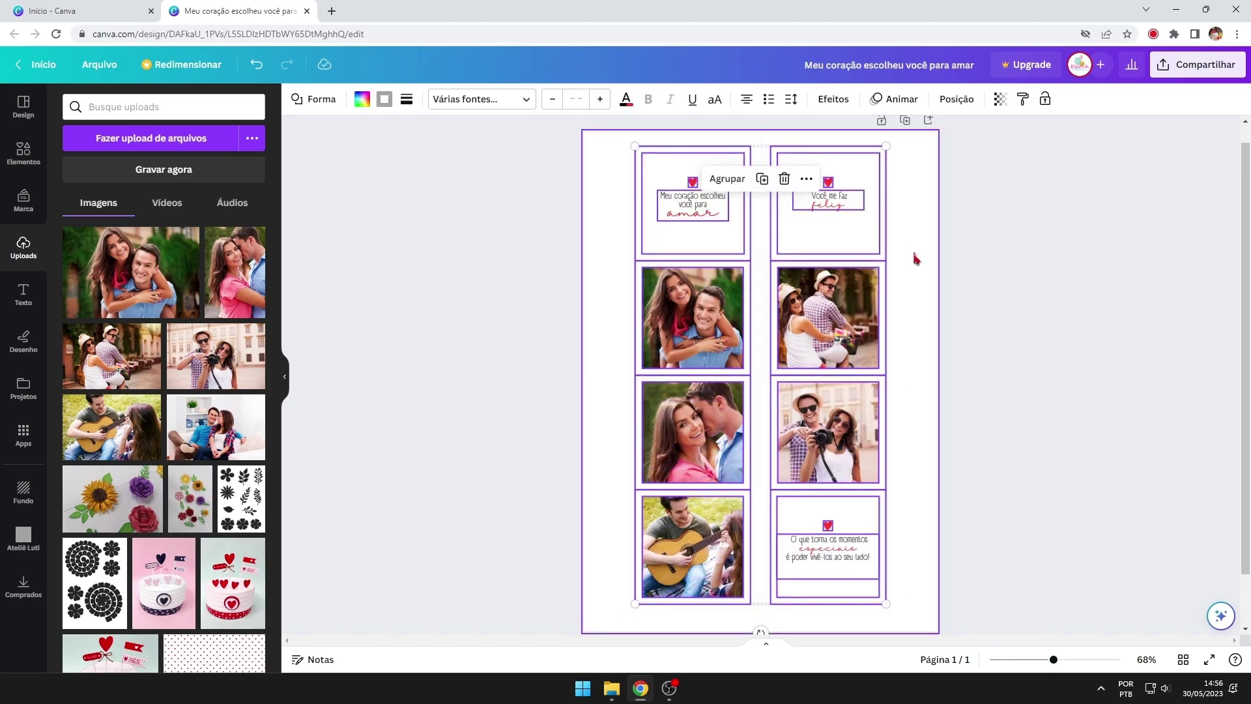
click(913, 257)
Duplicate the guitar card's outer border and shrink the copy to a thin strip of the same width directly below the card.
scroll(913, 257, down, 1)
ctrl+scroll(724, 595, up, 3)
scroll(733, 567, up, 1)
click(725, 531)
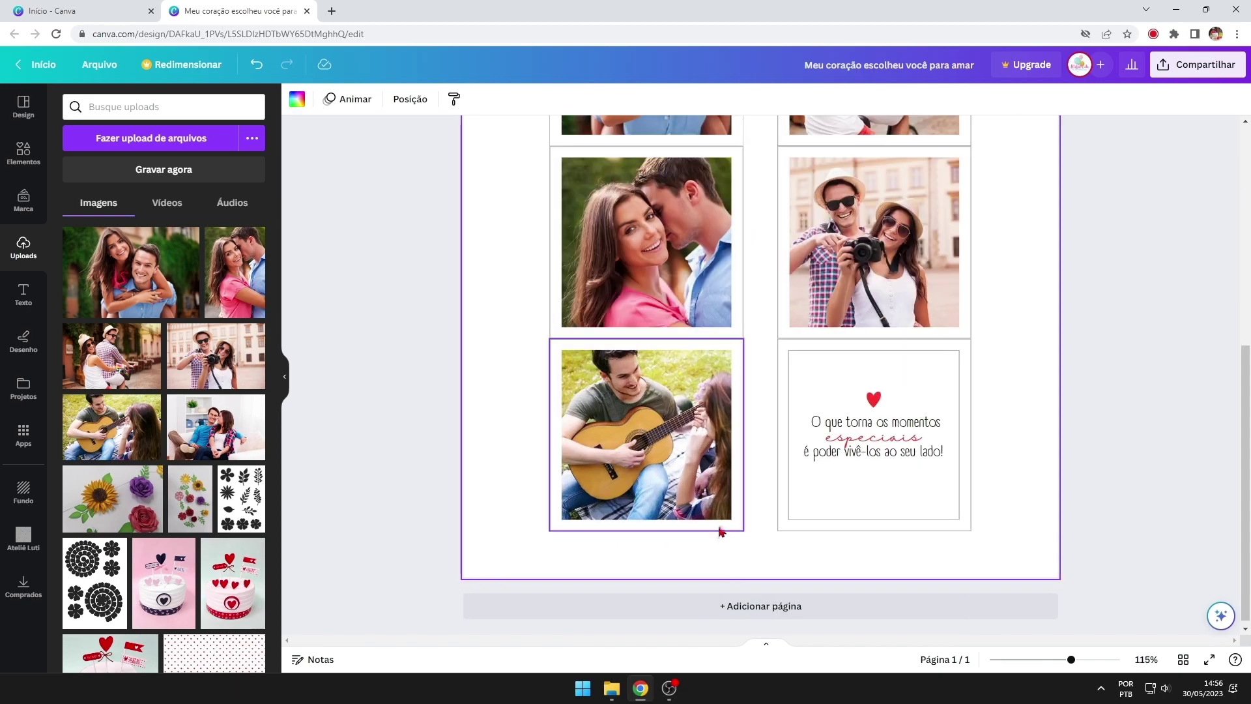
click(624, 306)
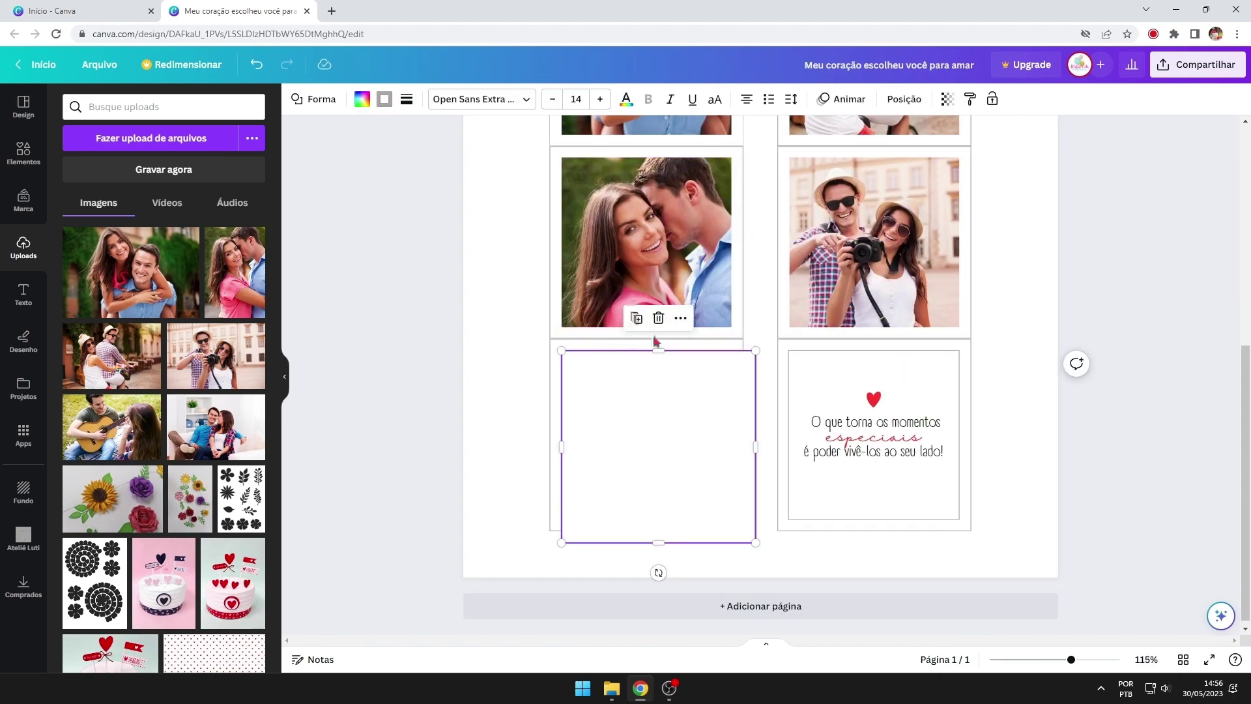
drag(658, 350, 649, 561)
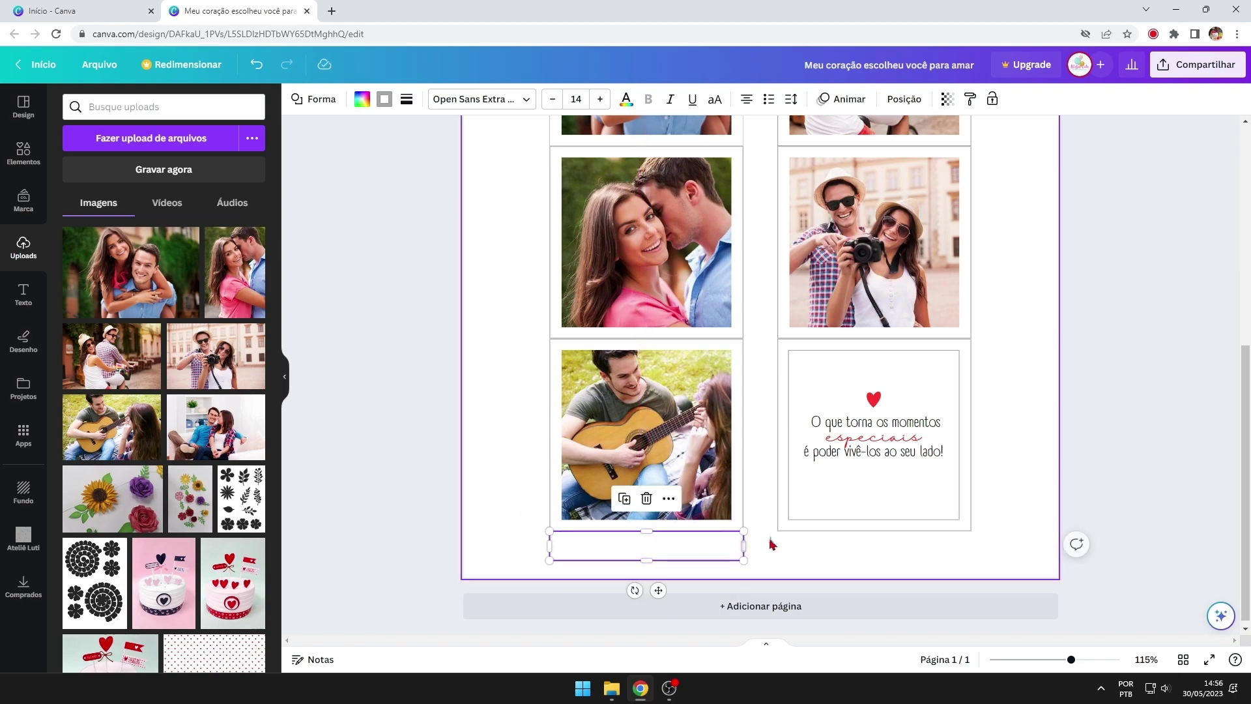
click(648, 565)
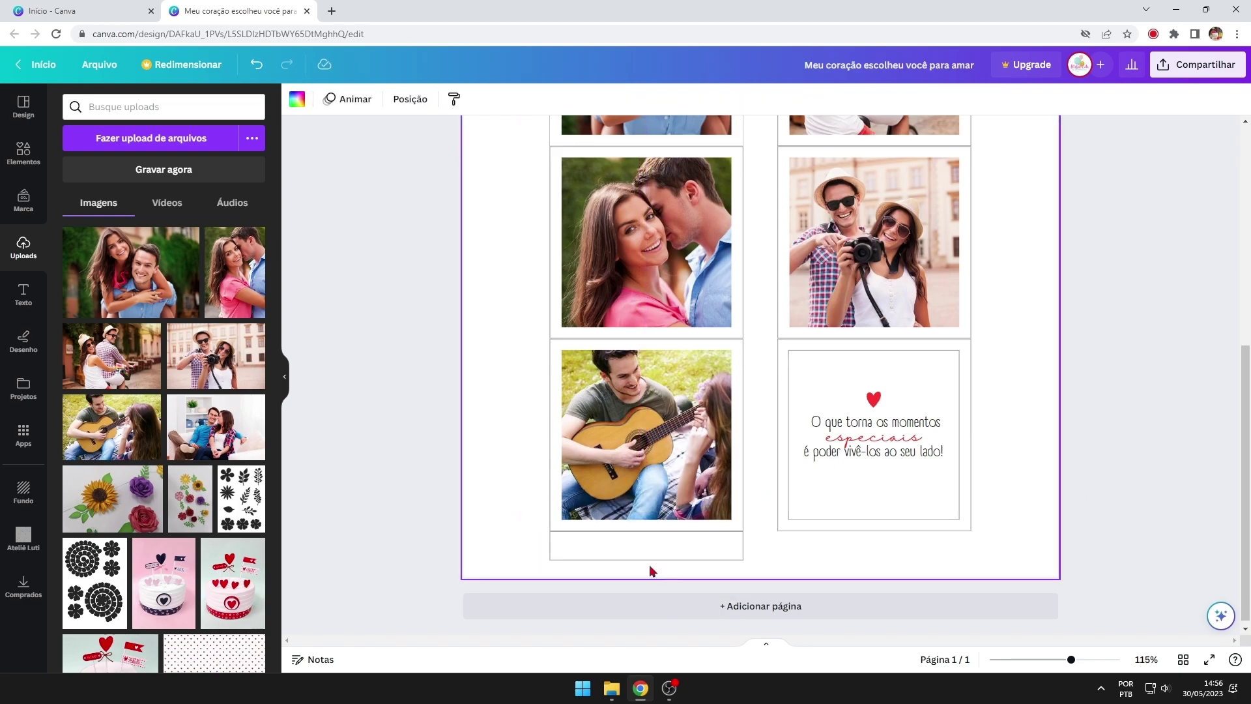
click(673, 537)
Review the two-column layout from the phrase cards down to the thin strip beneath the guitar card.
scroll(856, 522, down, 5)
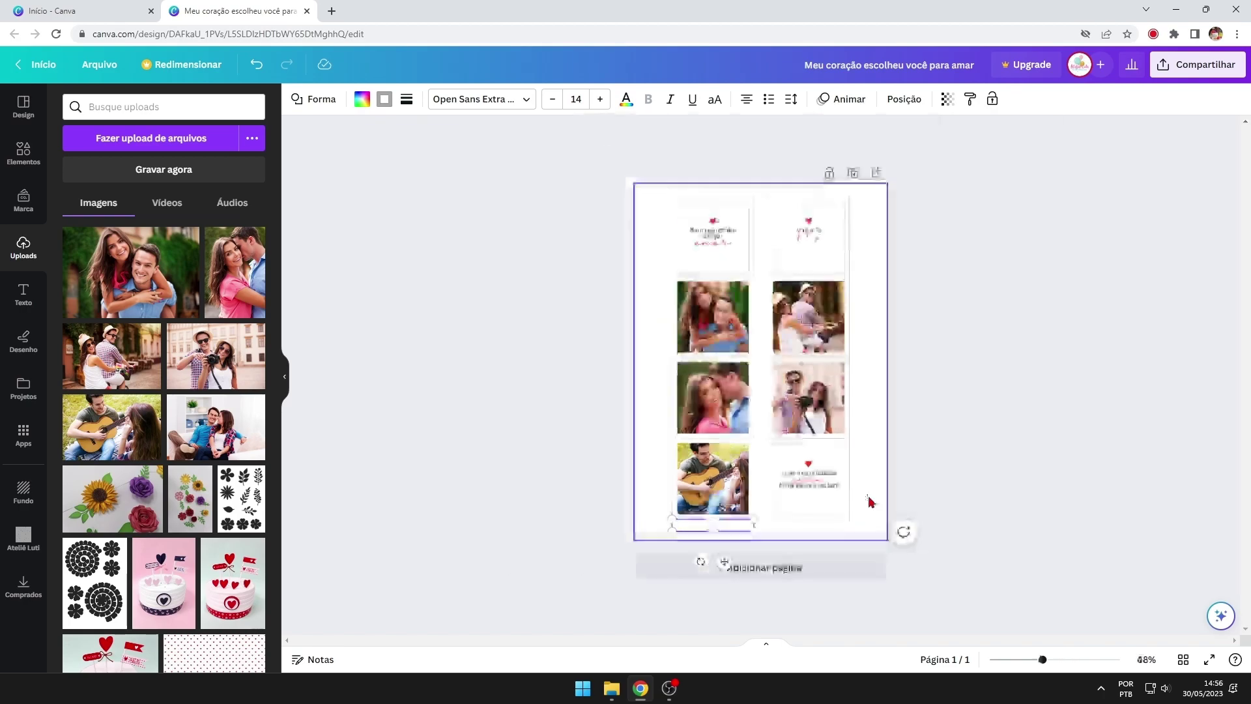
drag(878, 188, 769, 520)
scroll(902, 293, up, 10)
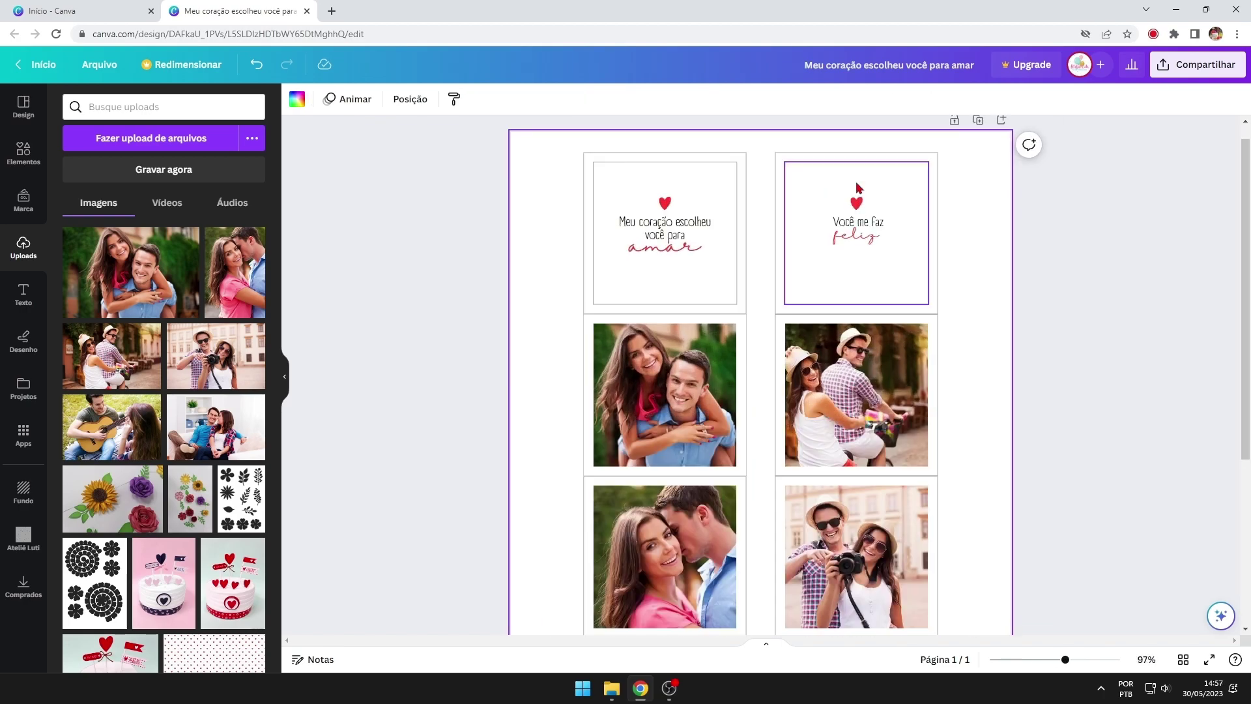
scroll(402, 424, down, 5)
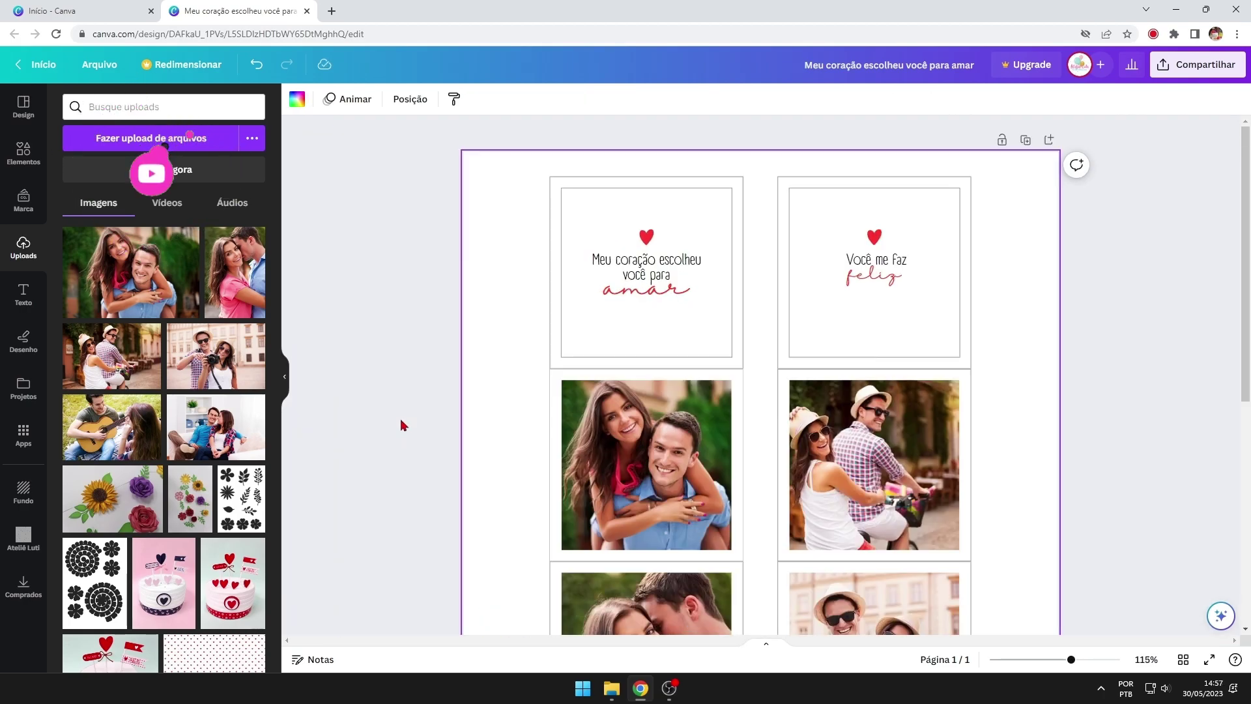
drag(575, 255, 769, 287)
click(726, 261)
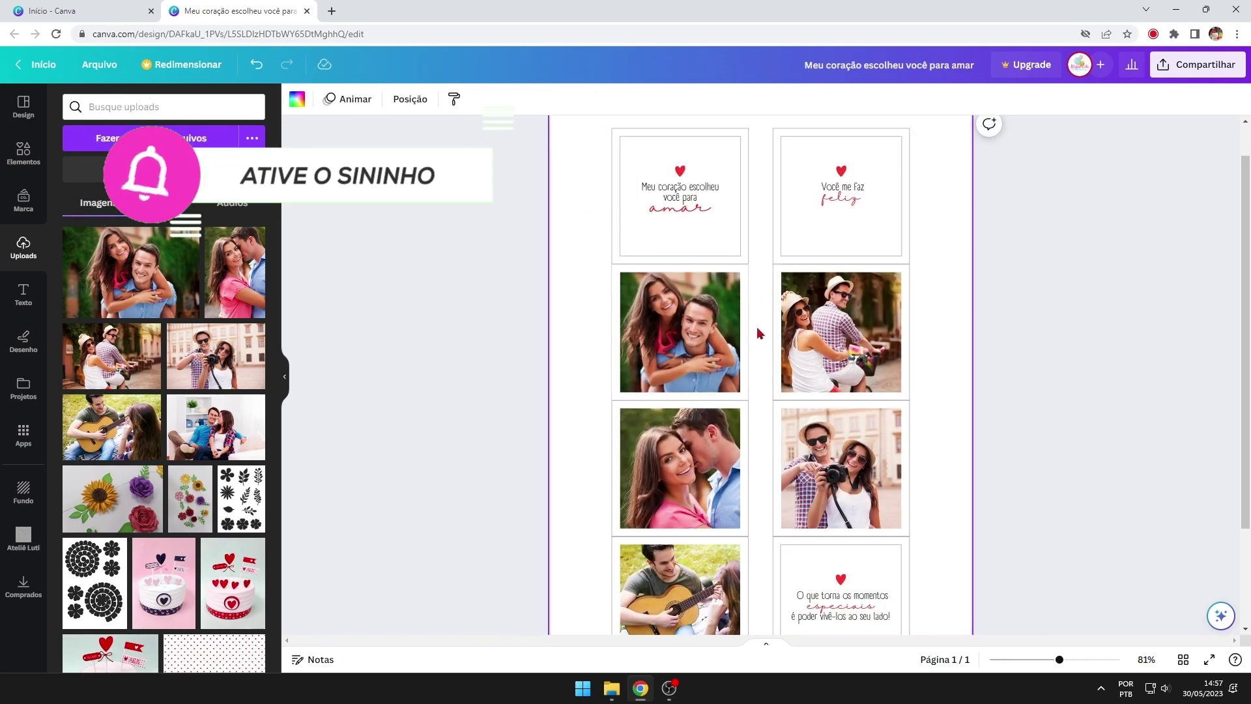
scroll(756, 327, down, 2)
scroll(951, 303, up, 3)
scroll(946, 309, down, 2)
scroll(947, 318, down, 1)
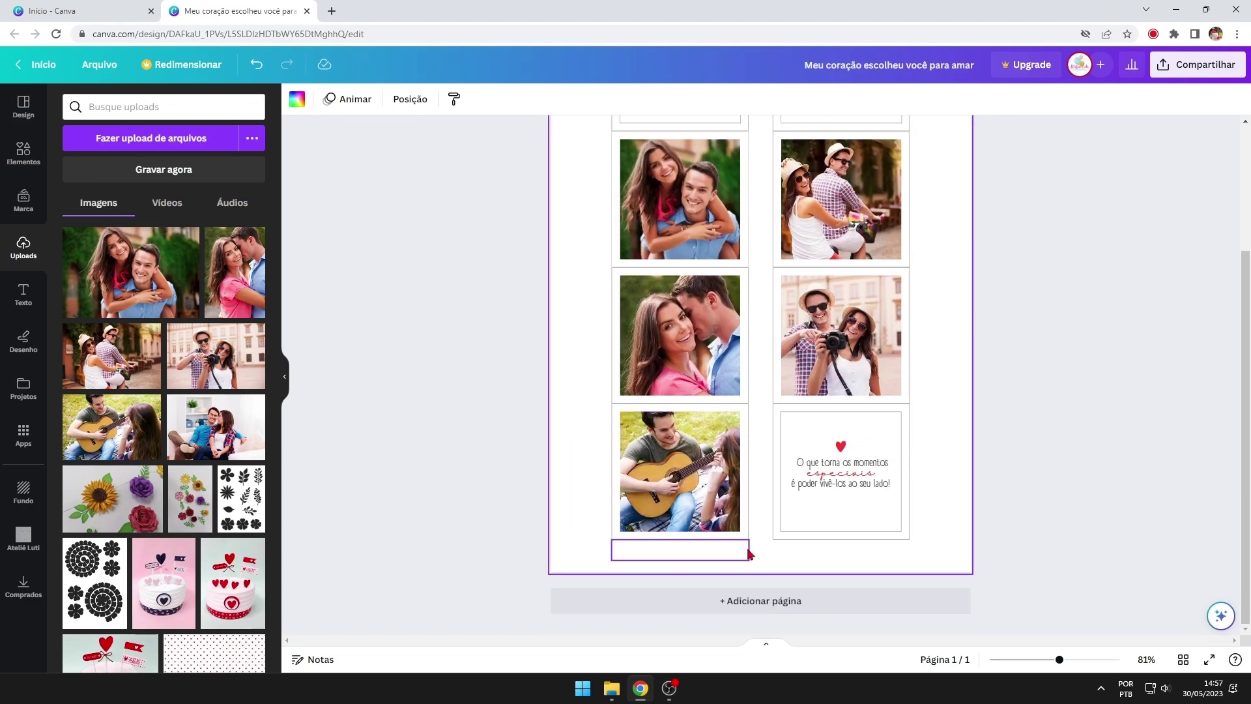
scroll(1008, 390, up, 3)
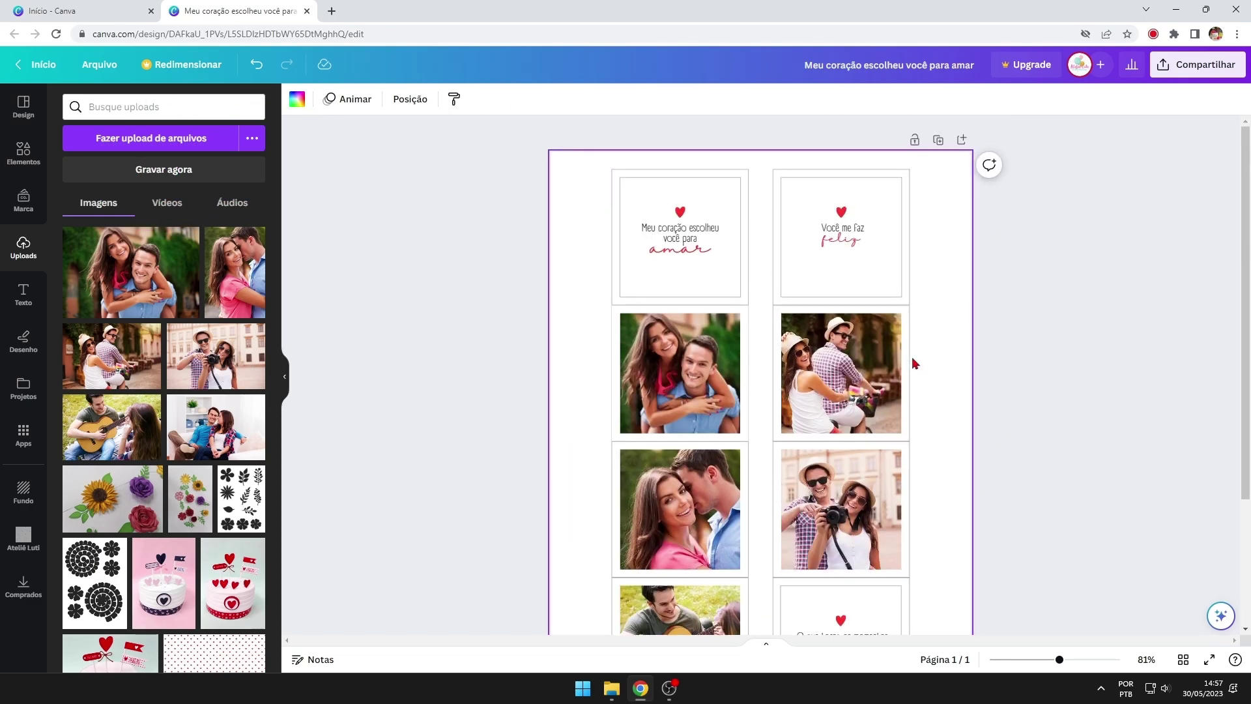
scroll(912, 357, down, 2)
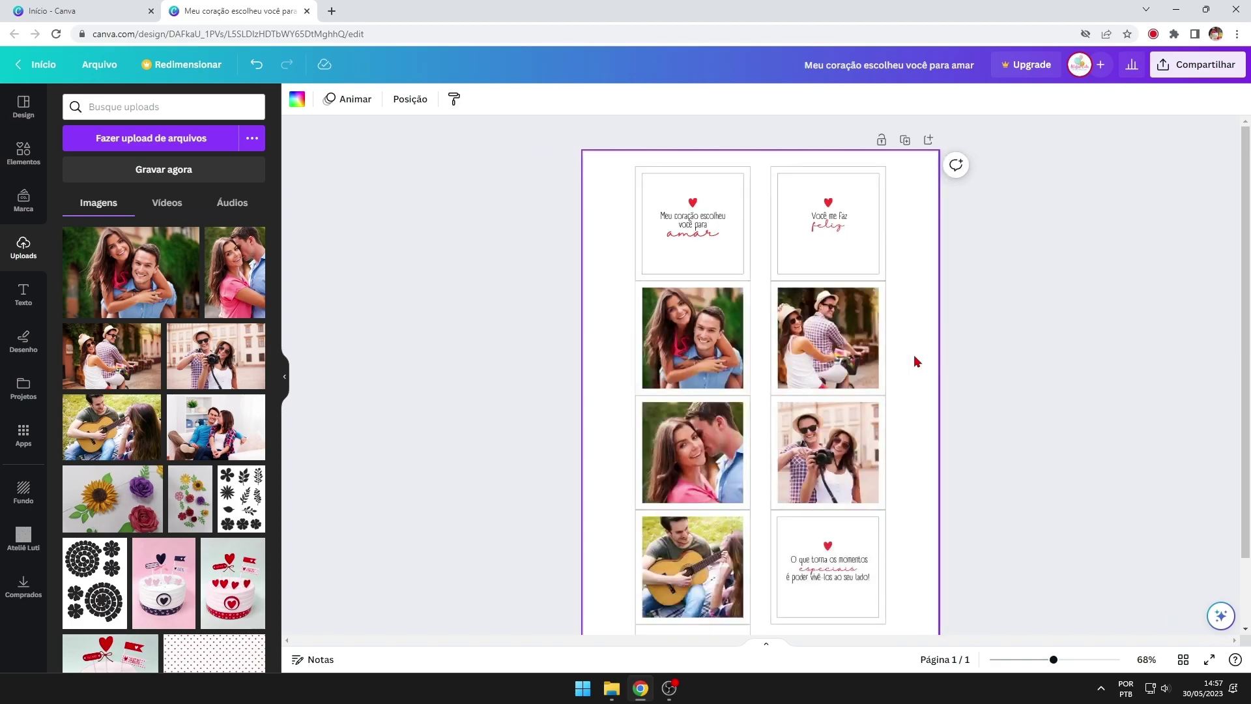
Examine the borders, phrases and photos of the upper cards up close, and check them against the whole page.
click(743, 174)
scroll(894, 266, up, 5)
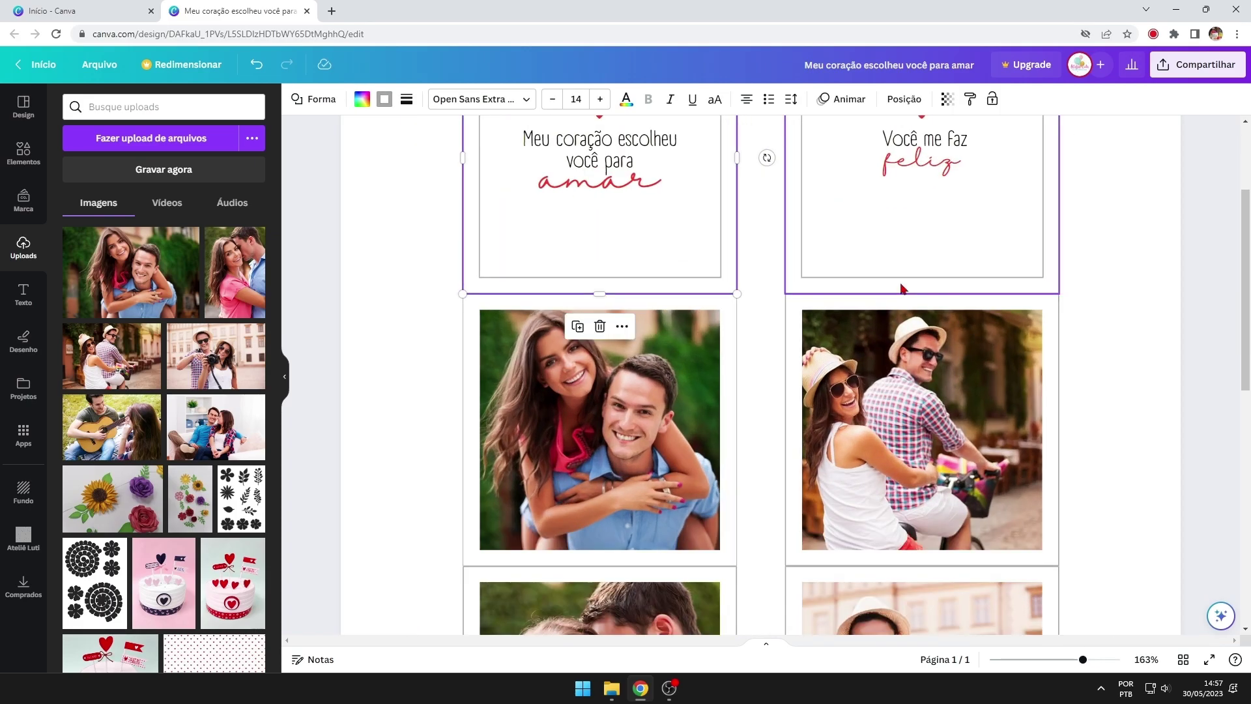
scroll(932, 326, up, 3)
click(1107, 294)
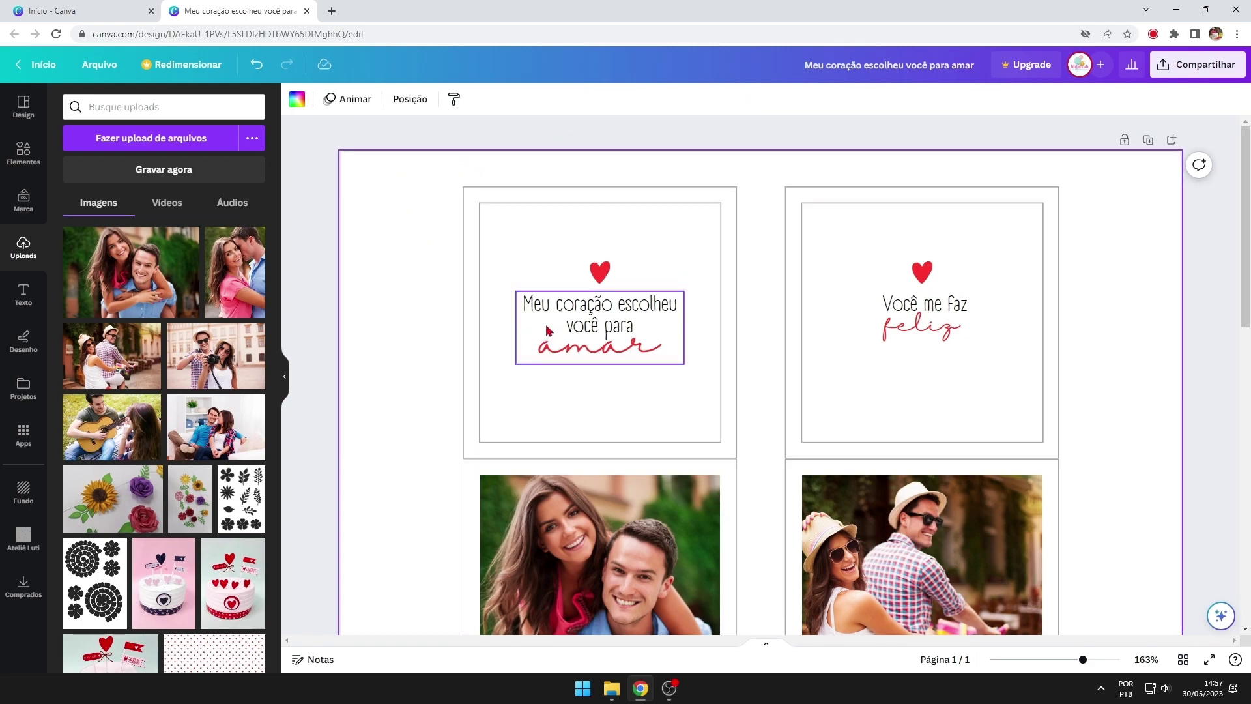
scroll(548, 329, down, 5)
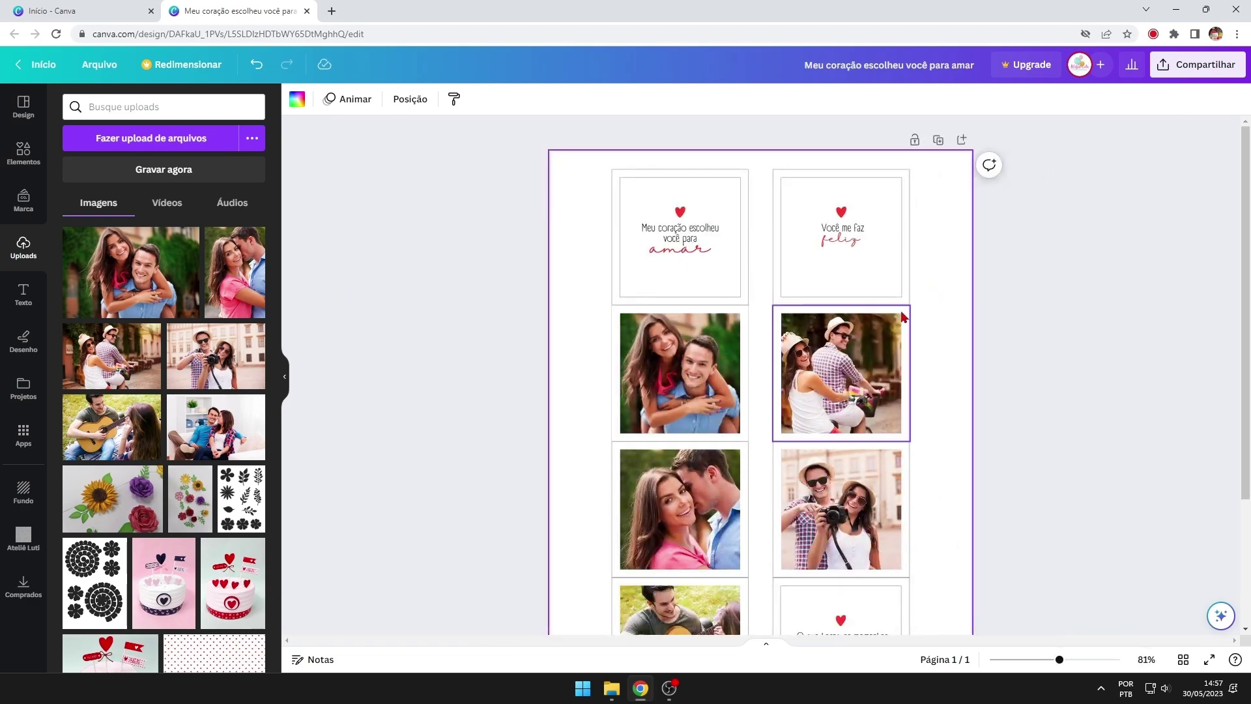
scroll(904, 317, down, 2)
scroll(880, 335, up, 5)
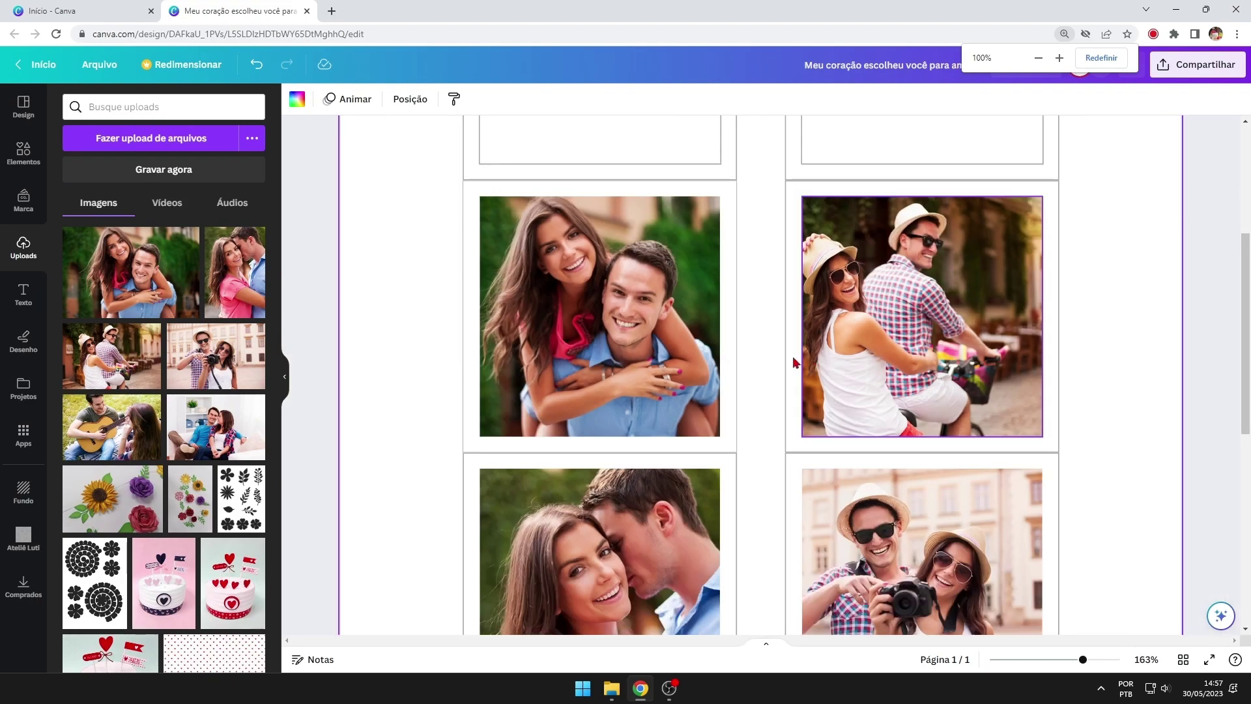
click(577, 248)
scroll(923, 385, down, 3)
click(943, 363)
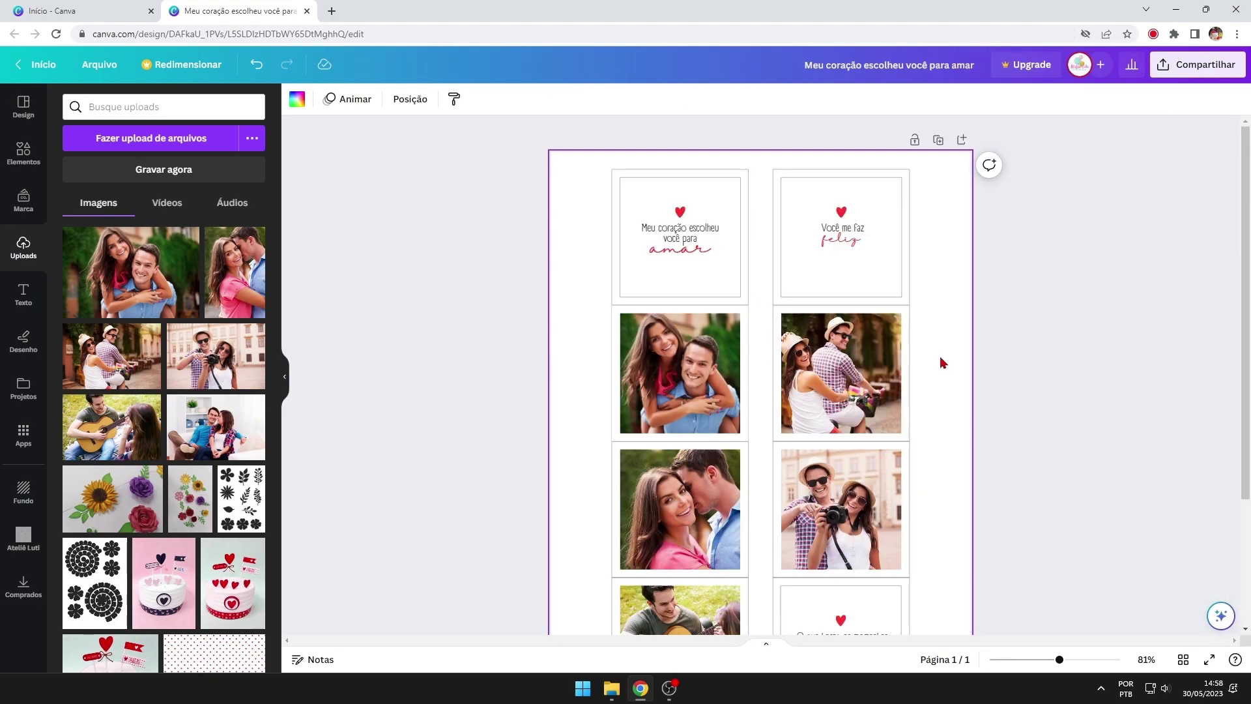